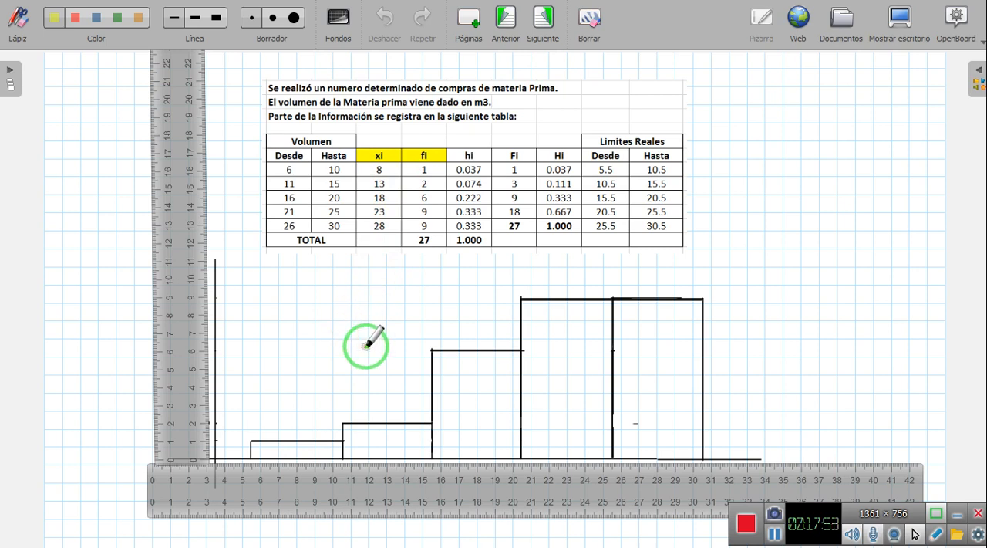
Switch to the Data-Graficos workbook in Excel and go to the Contenido sheet.
key("super")
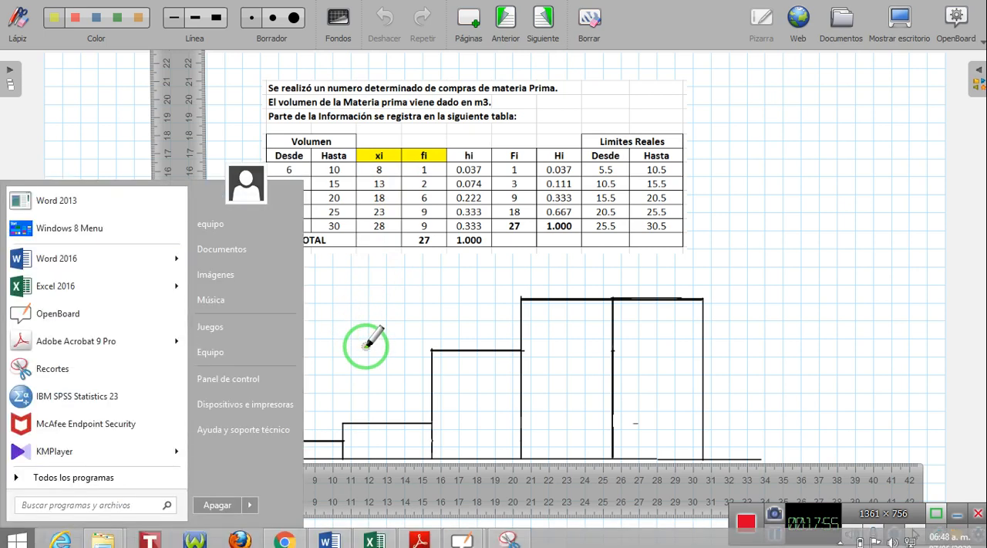
left_click(374, 539)
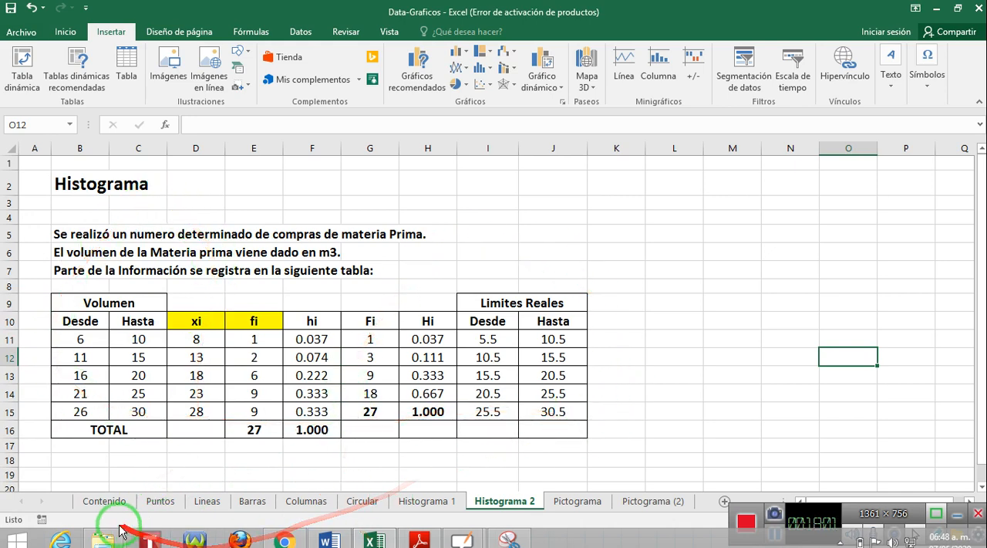
left_click(105, 501)
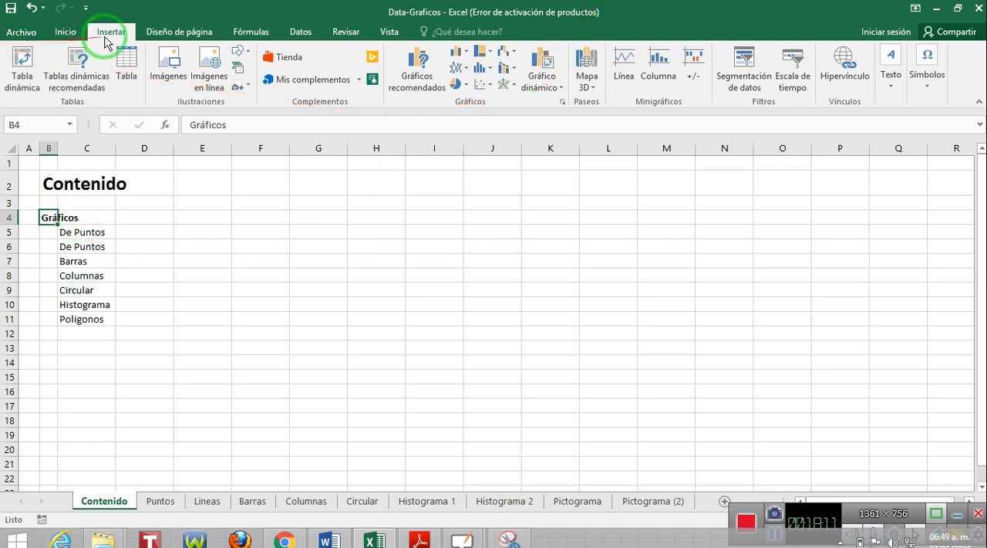
Look at the full list of insertable chart types and leave it without inserting a chart.
left_click(562, 102)
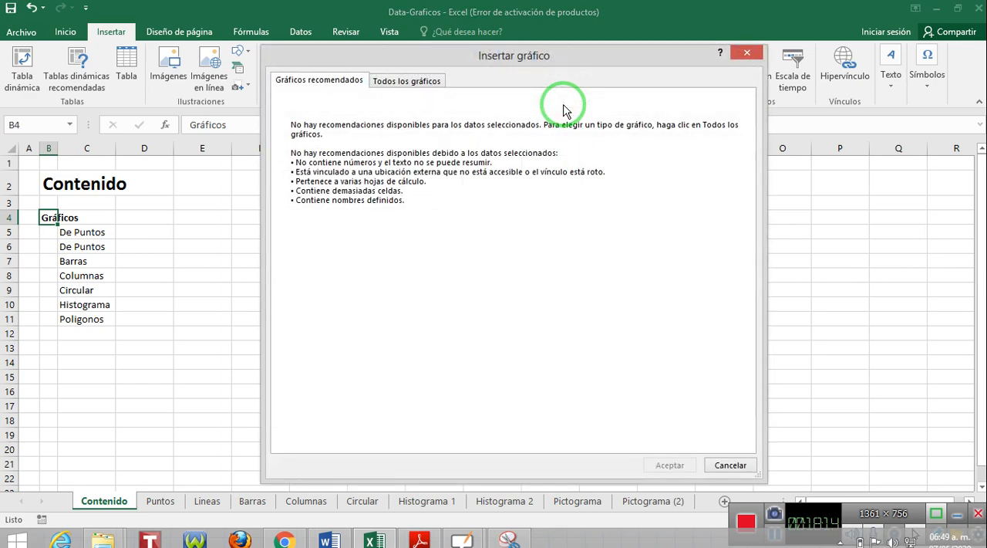
left_click(425, 83)
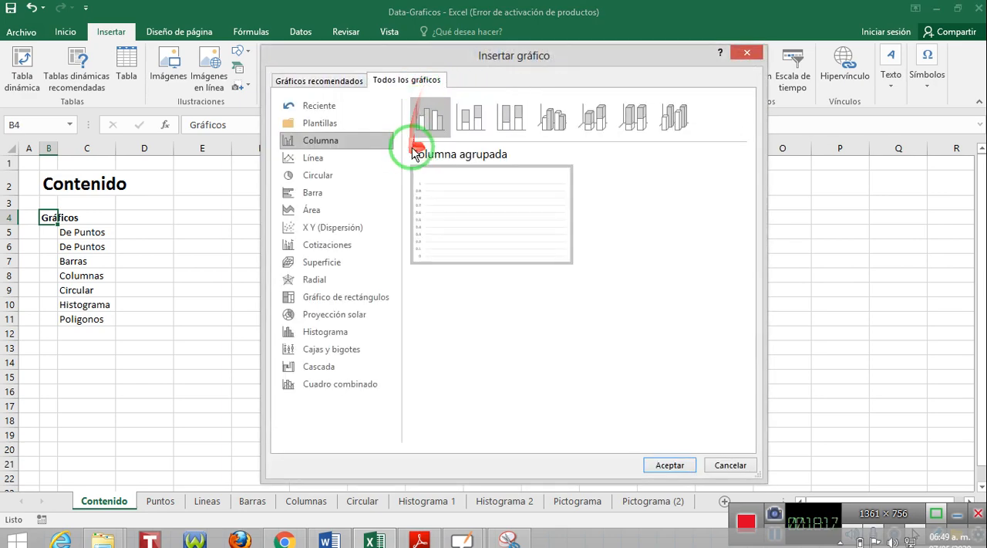
left_click(744, 53)
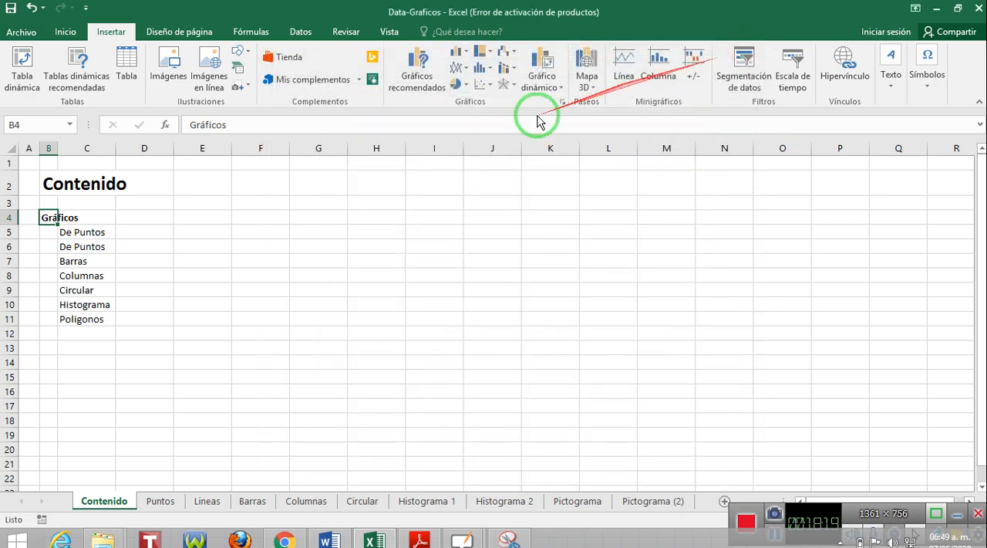
On the Puntos sheet, change the title in cell B2 to "Grafico de Puntos".
left_click(161, 501)
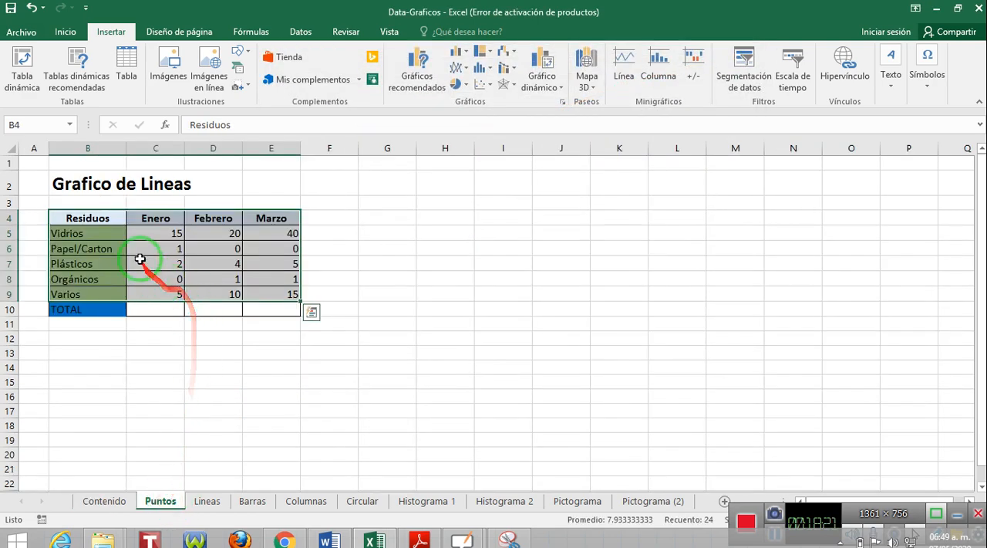
left_click(88, 219)
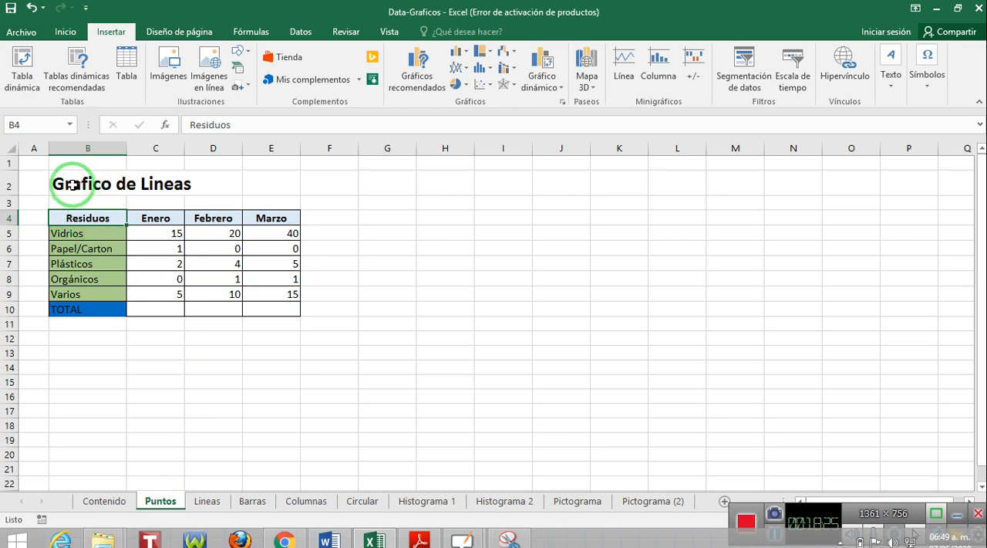
left_click(75, 184)
left_click_drag(237, 125, 388, 121)
type("Puntos")
left_click(387, 277)
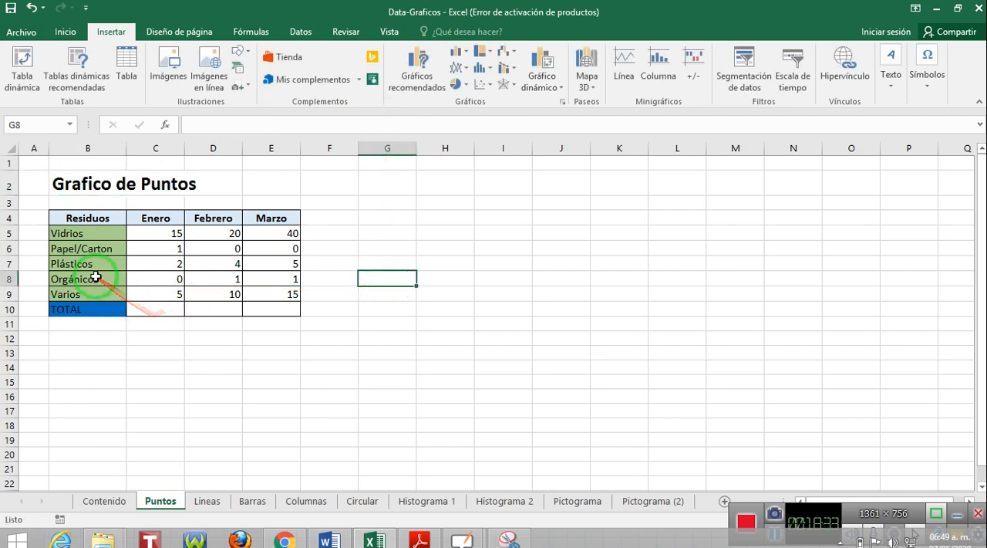
Fill the TOTAL row by summing C5:C9 in C10 with Autosuma and extending the formula through E10.
left_click(87, 219)
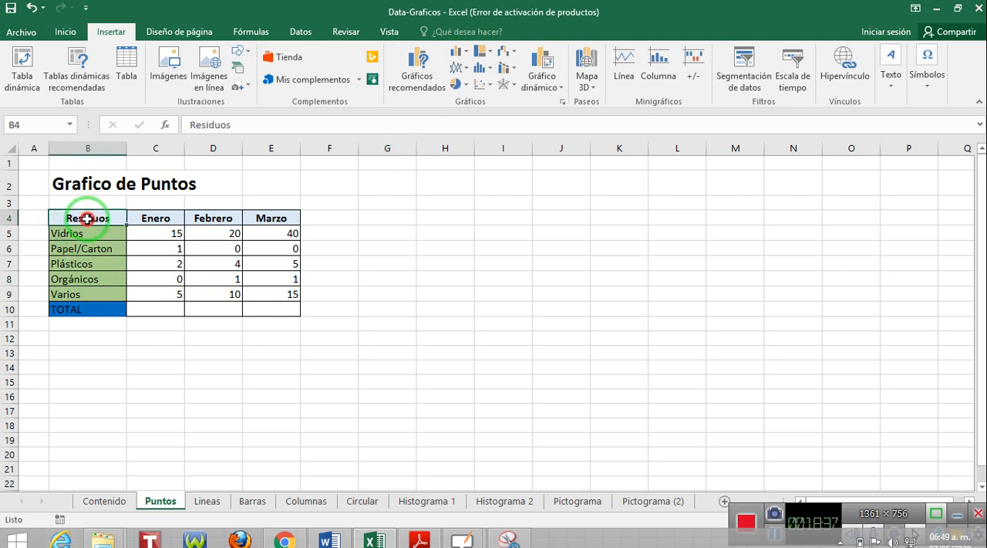
scroll(85, 222, "up", 2, "ctrl")
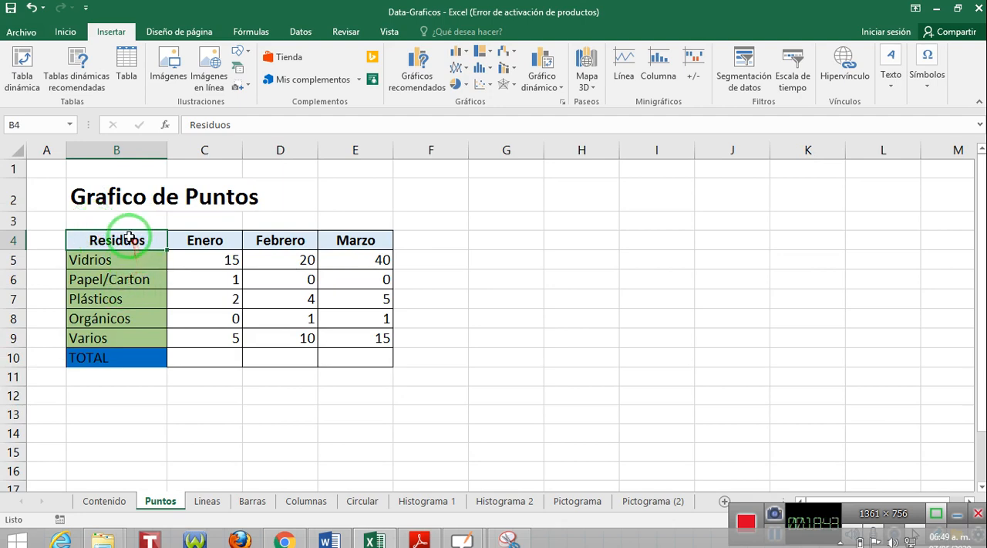
mouse_move(174, 238)
left_mouse_down()
mouse_move(231, 264)
mouse_move(269, 321)
mouse_move(352, 334)
left_mouse_up()
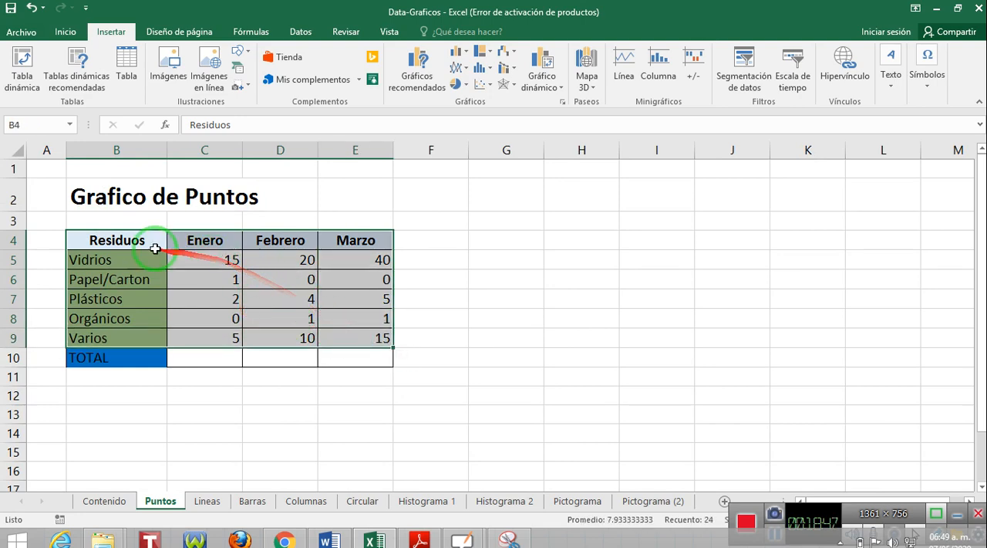
left_click(204, 357)
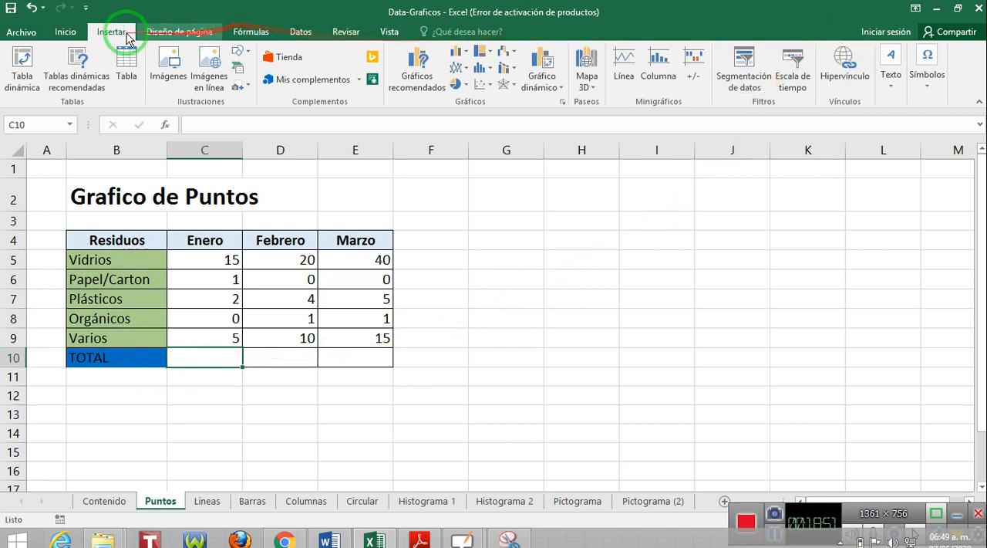
left_click(70, 32)
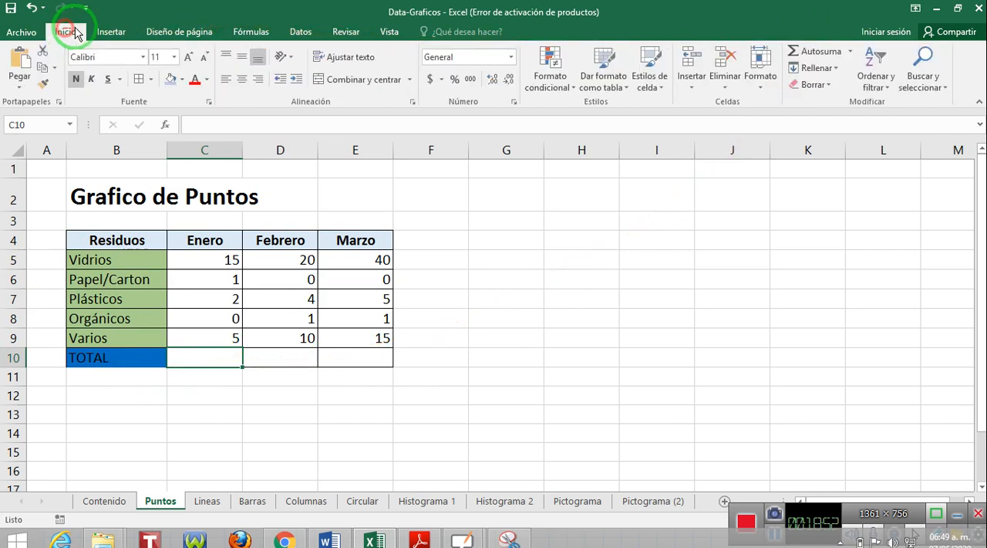
left_click(830, 53)
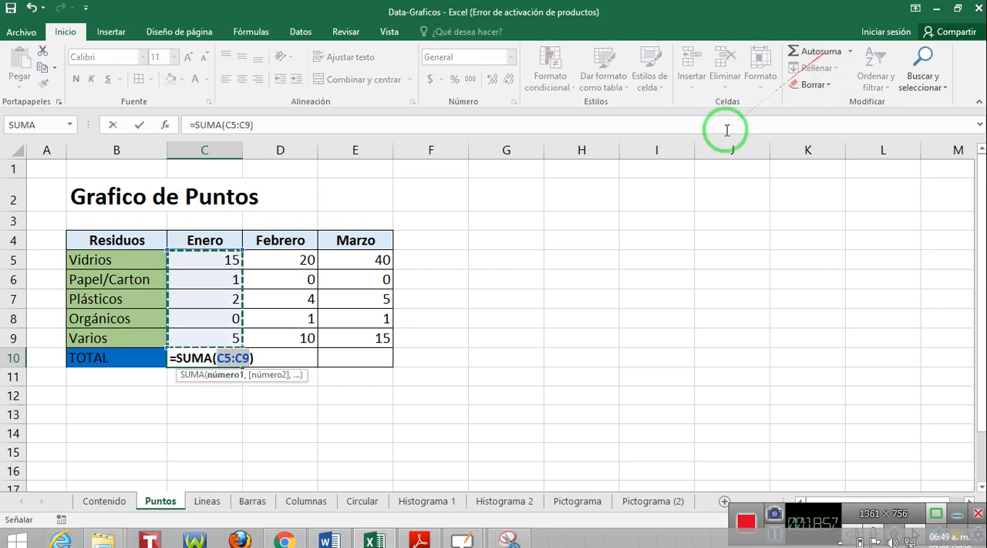
key("Return")
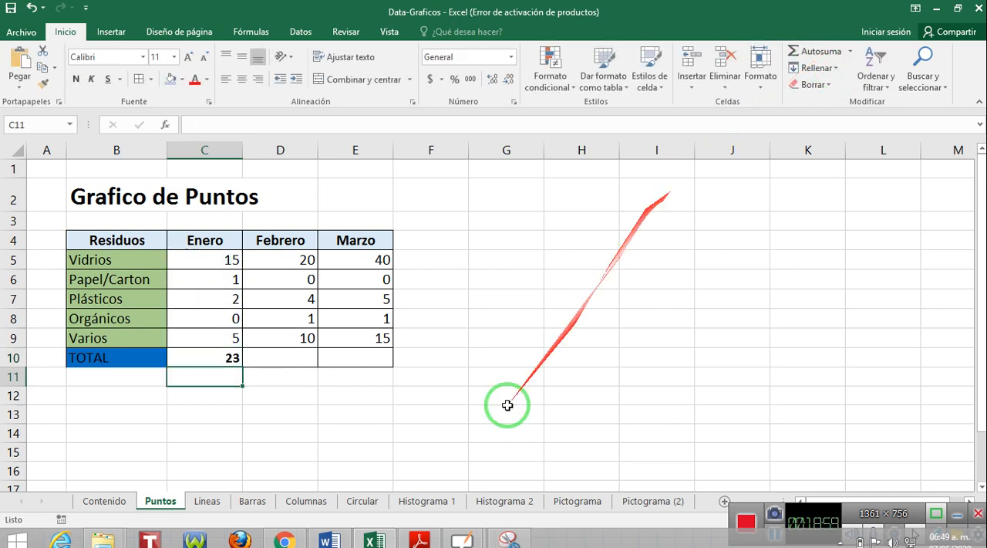
left_click(216, 356)
left_click_drag(242, 366, 370, 366)
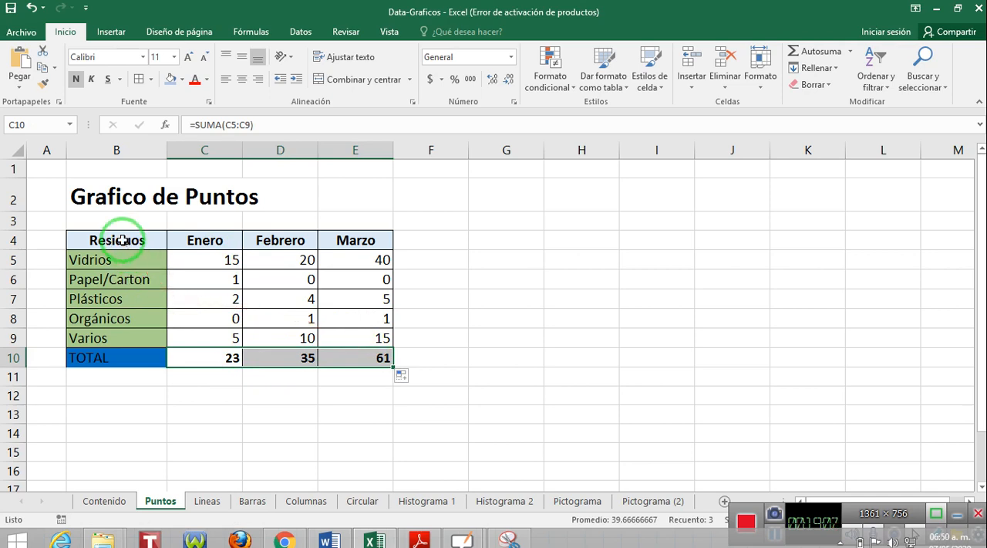
Select the waste data in B4:E9 and bring up all chart types for it, keeping the table uncovered.
left_click_drag(121, 240, 350, 331)
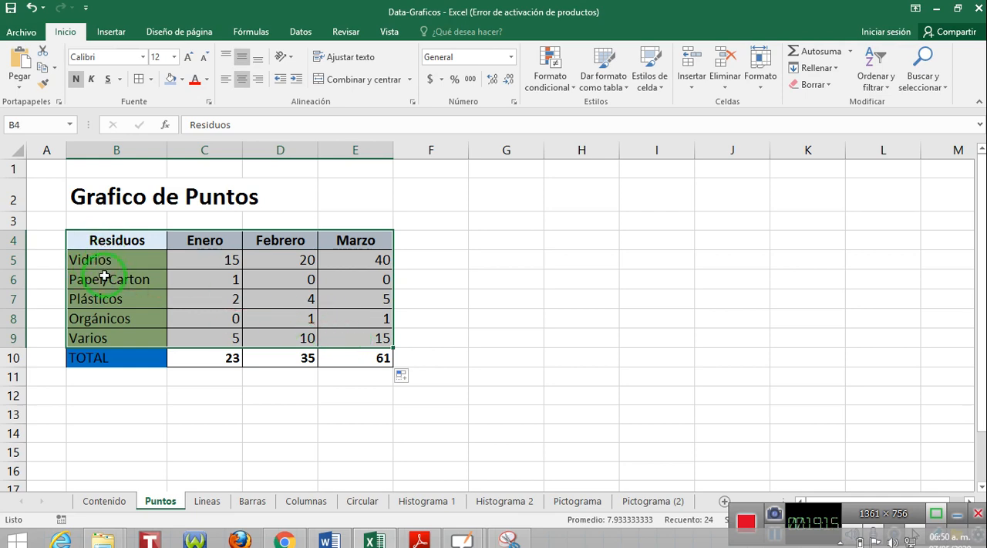
left_click(111, 32)
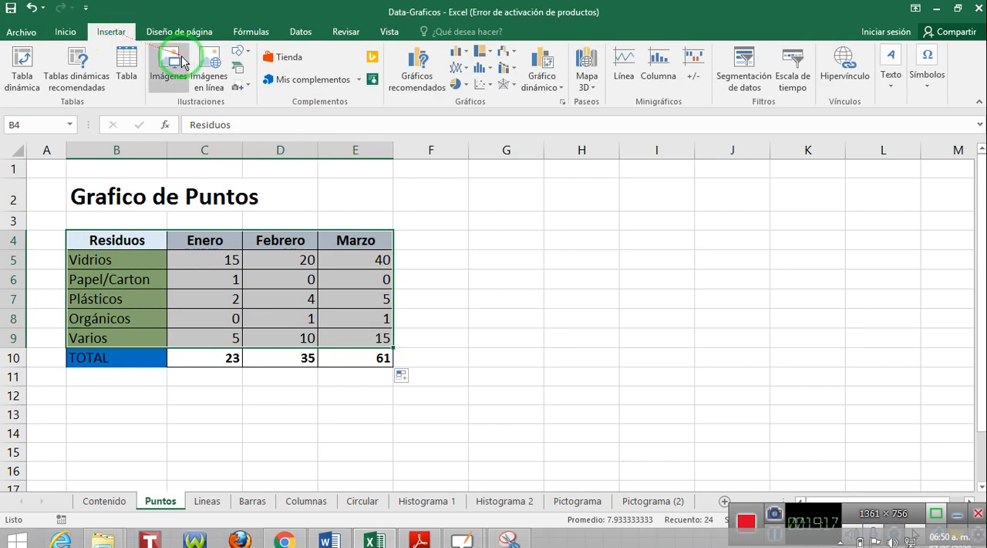
left_click(560, 102)
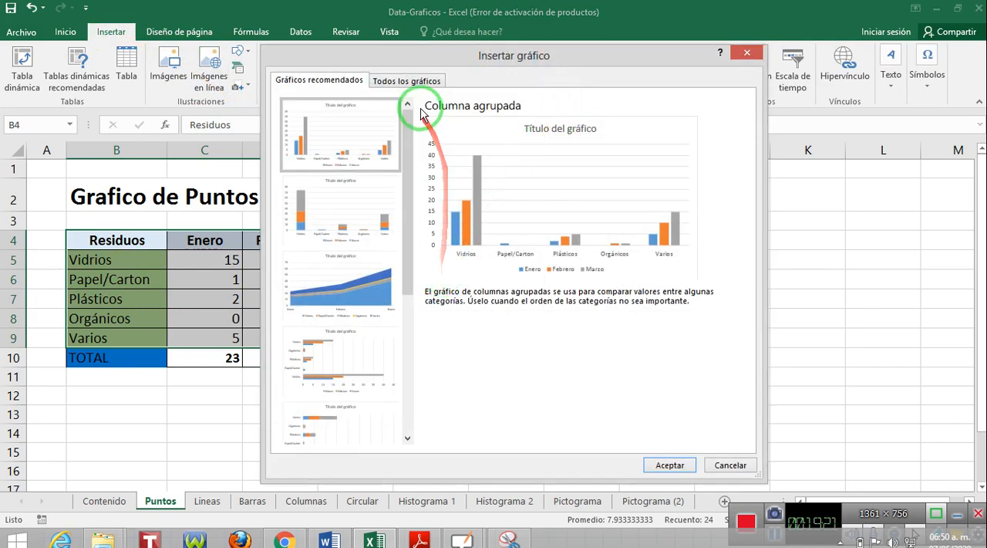
left_click(407, 81)
left_click_drag(478, 58, 724, 65)
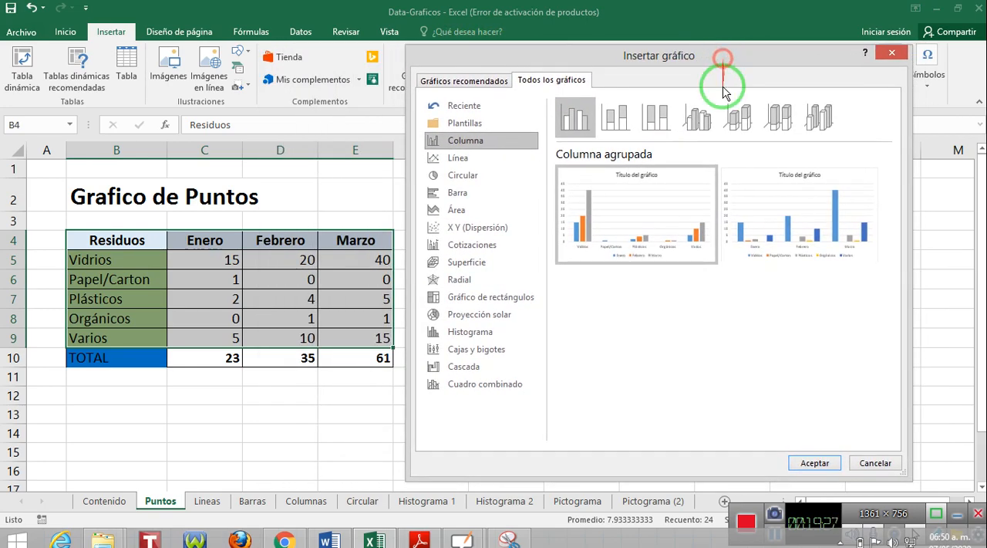
Preview the selected waste data in each chart type from Línea through Cuadro combinado.
left_click(466, 163)
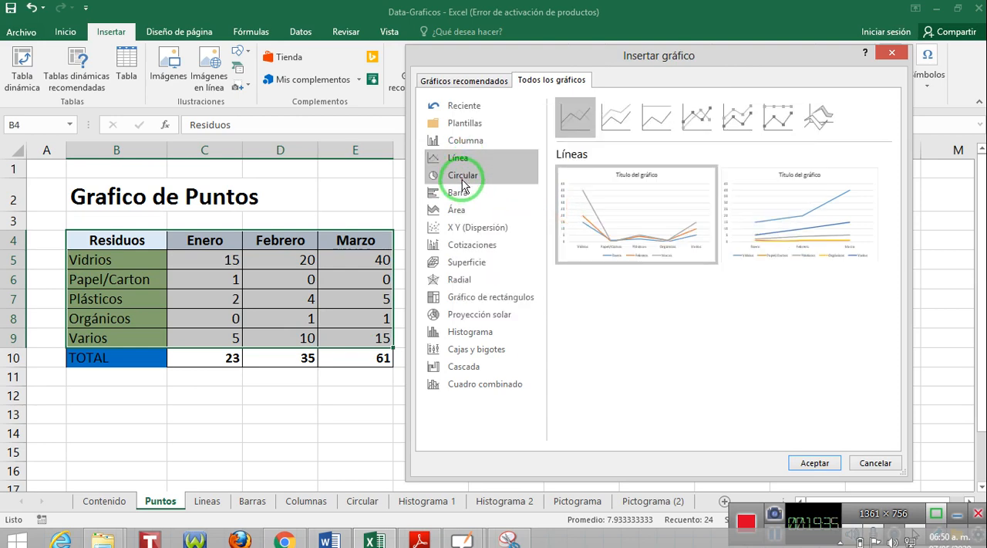
left_click(463, 176)
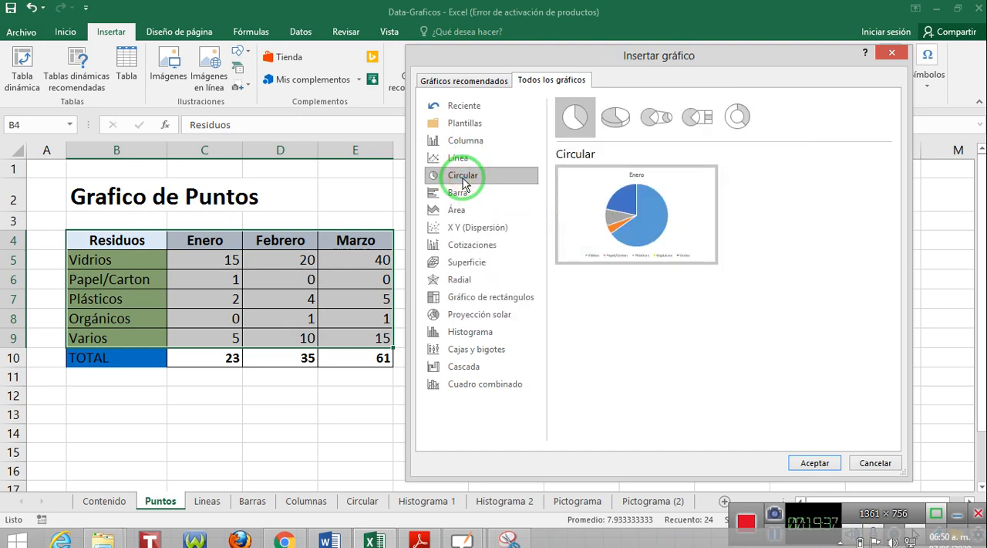
left_click(465, 197)
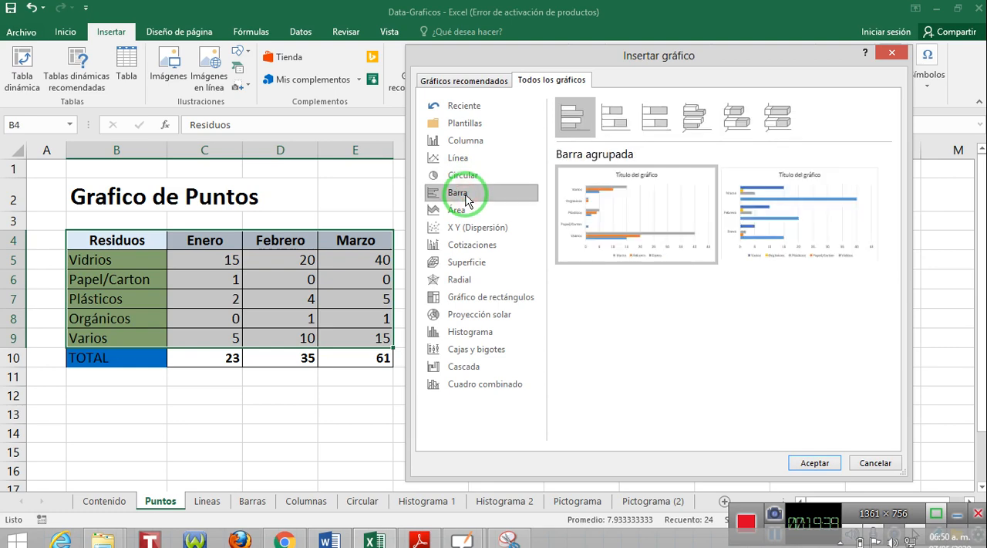
left_click(461, 210)
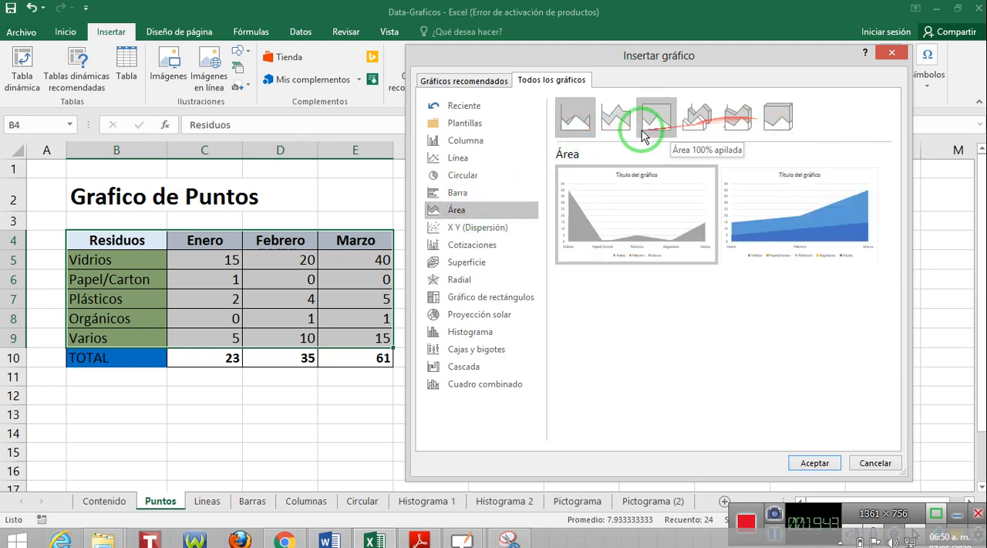
left_click(461, 230)
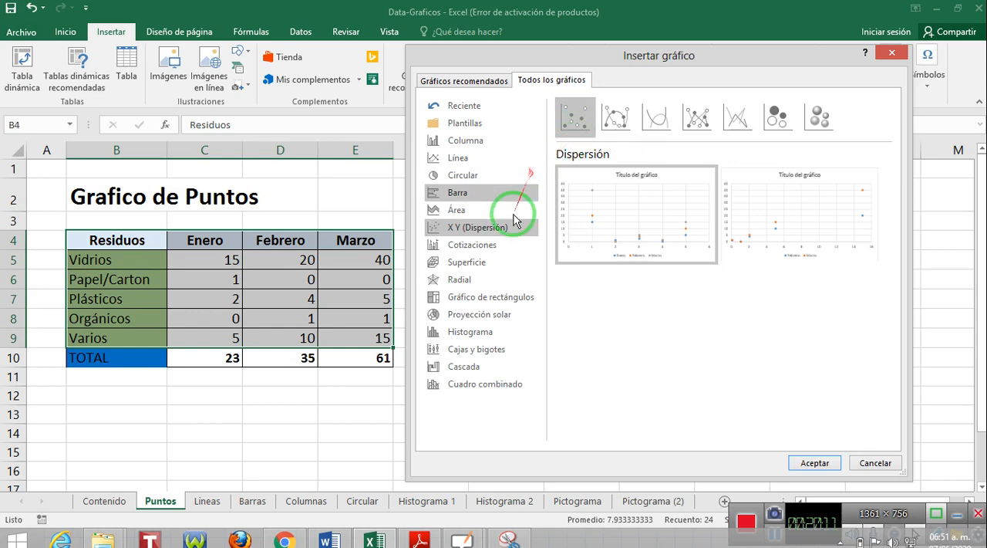
left_click(482, 246)
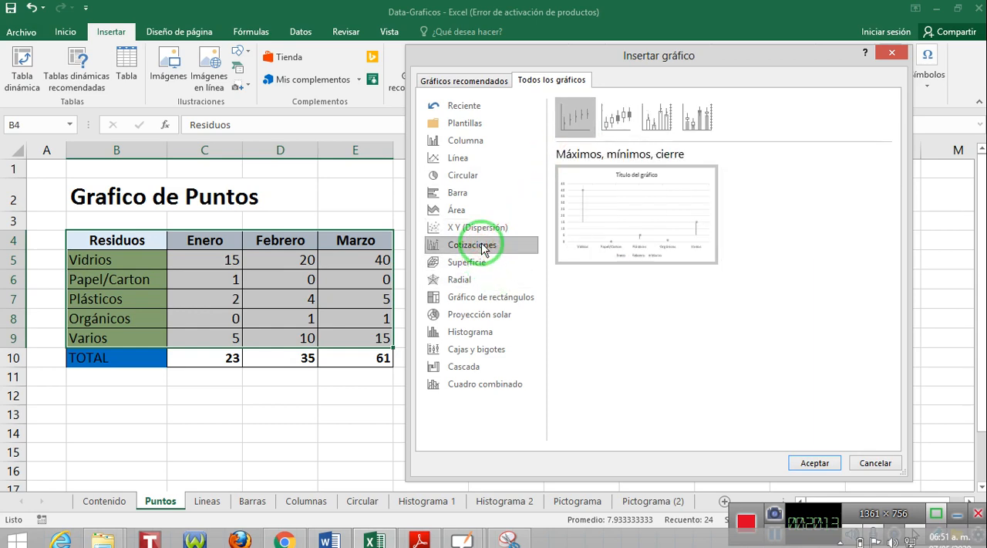
left_click(483, 262)
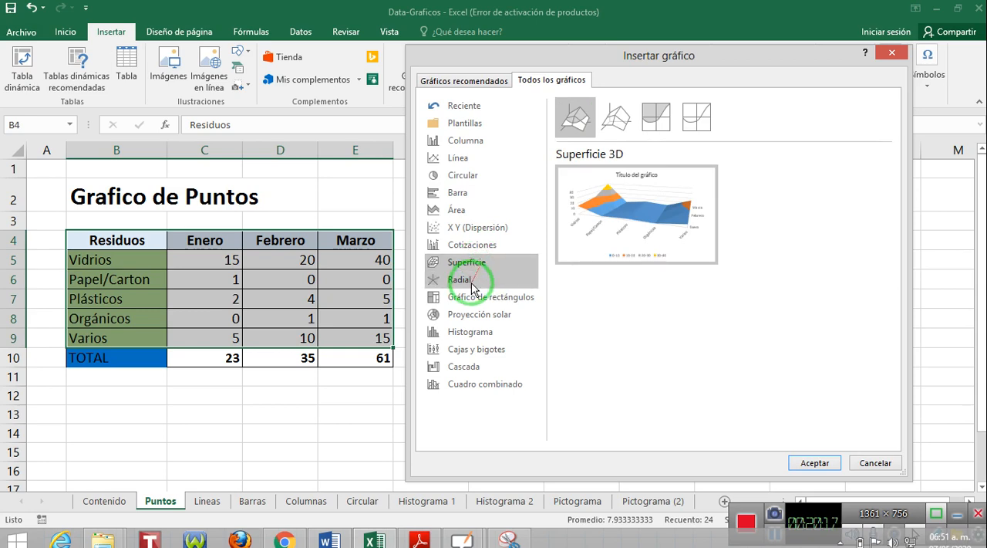
left_click(473, 287)
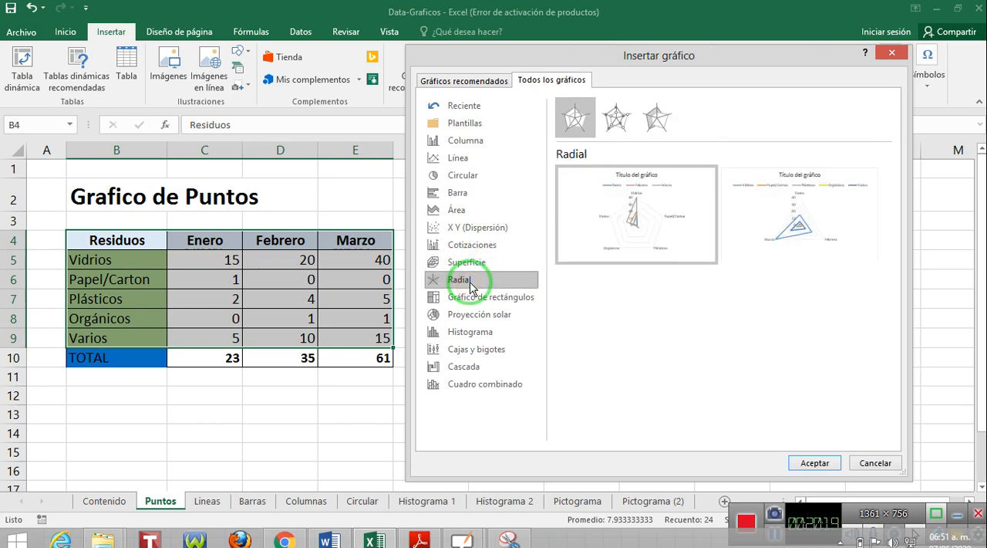
left_click(482, 300)
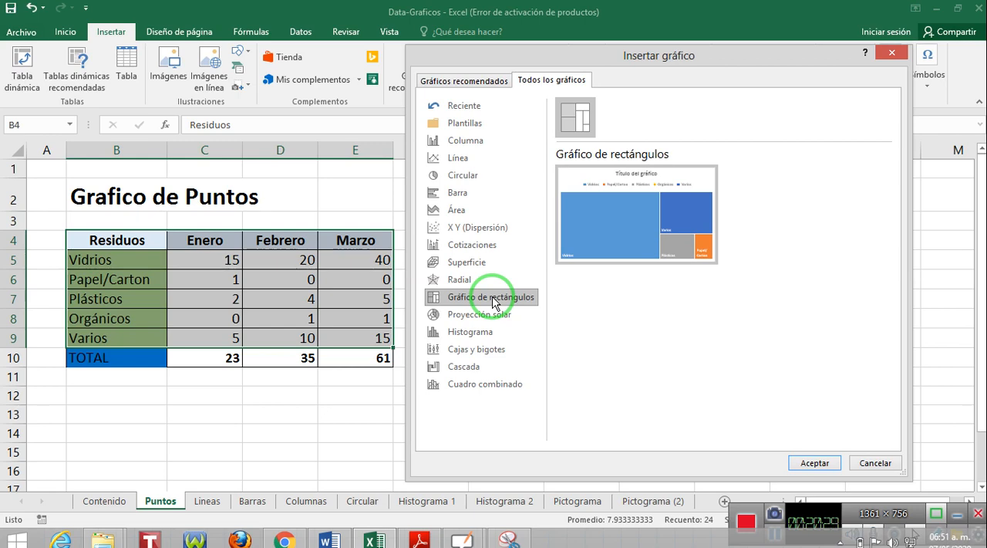
left_click(497, 322)
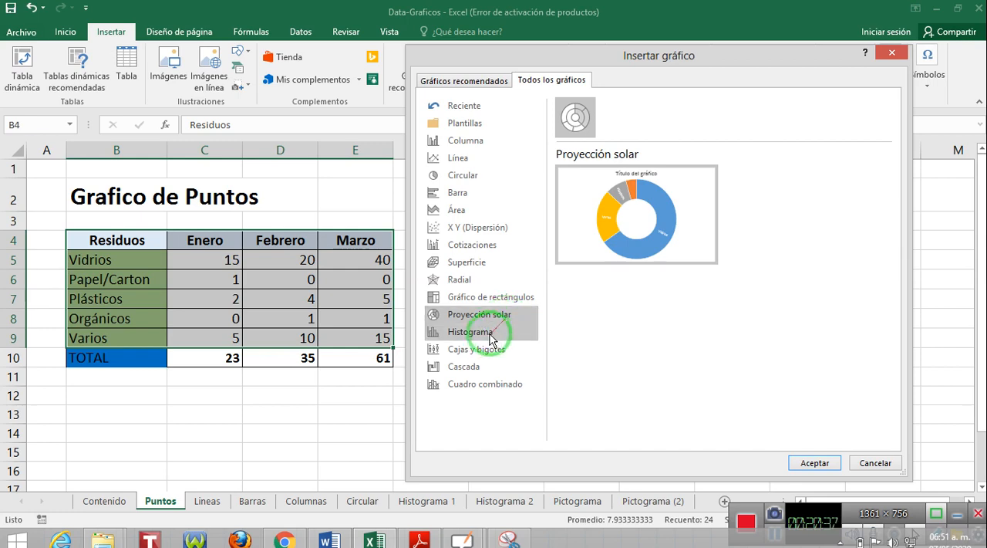
left_click(484, 332)
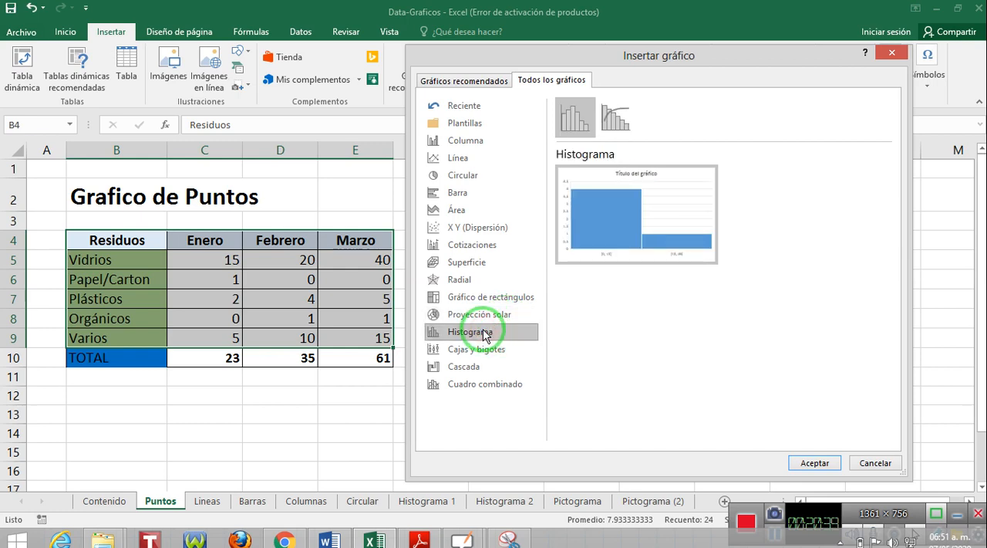
left_click(483, 350)
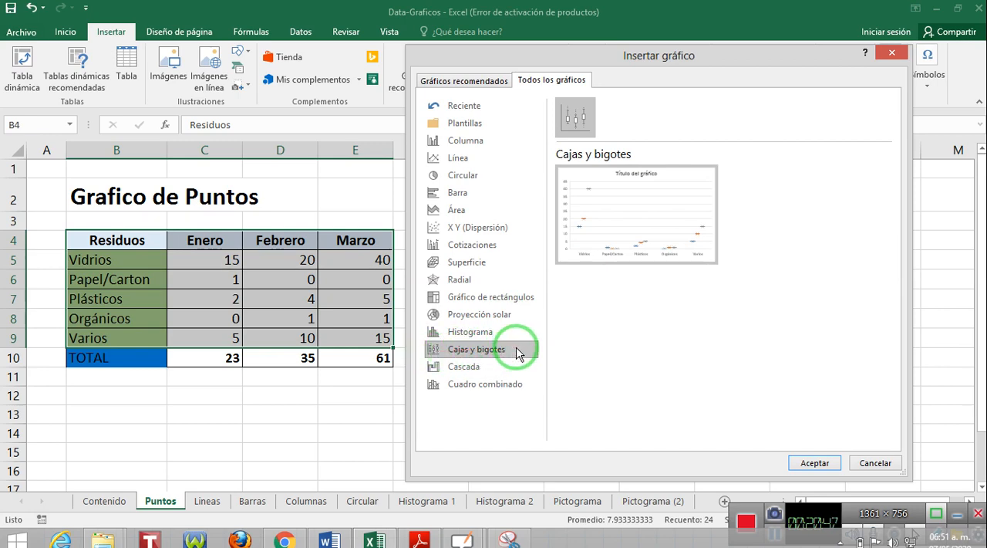
left_click(472, 374)
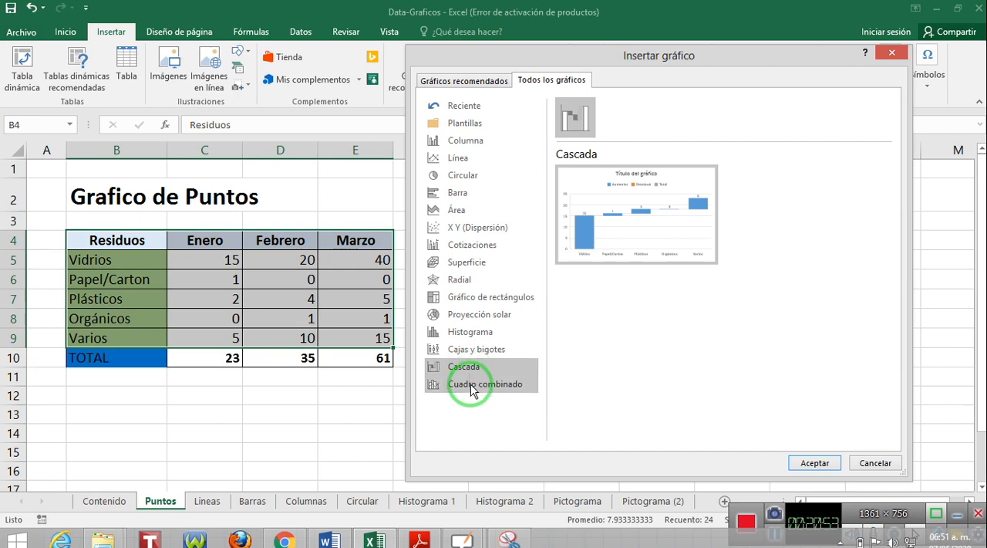
left_click(473, 389)
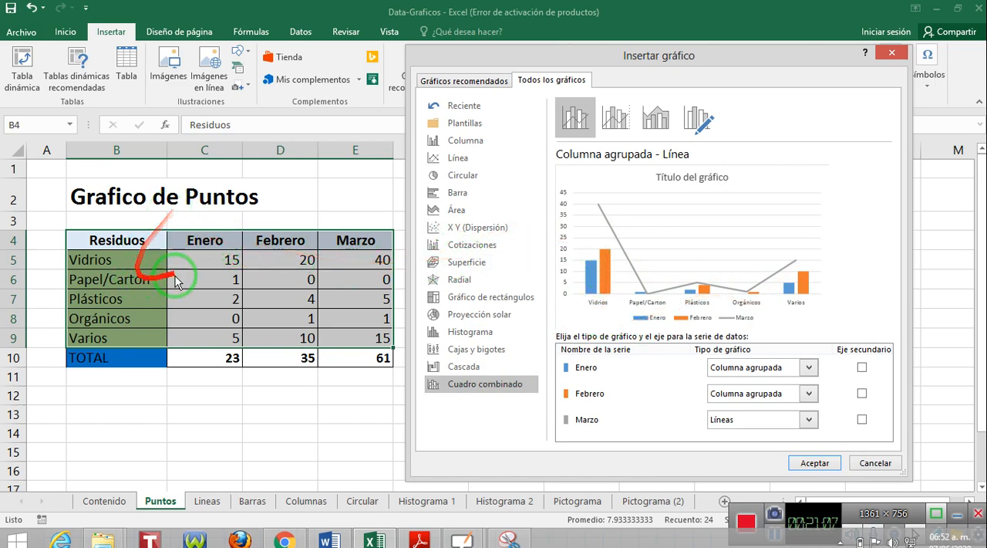
Insert a Dispersión scatter chart of the selected waste data B4:E9 and place it beside the table.
left_click(455, 227)
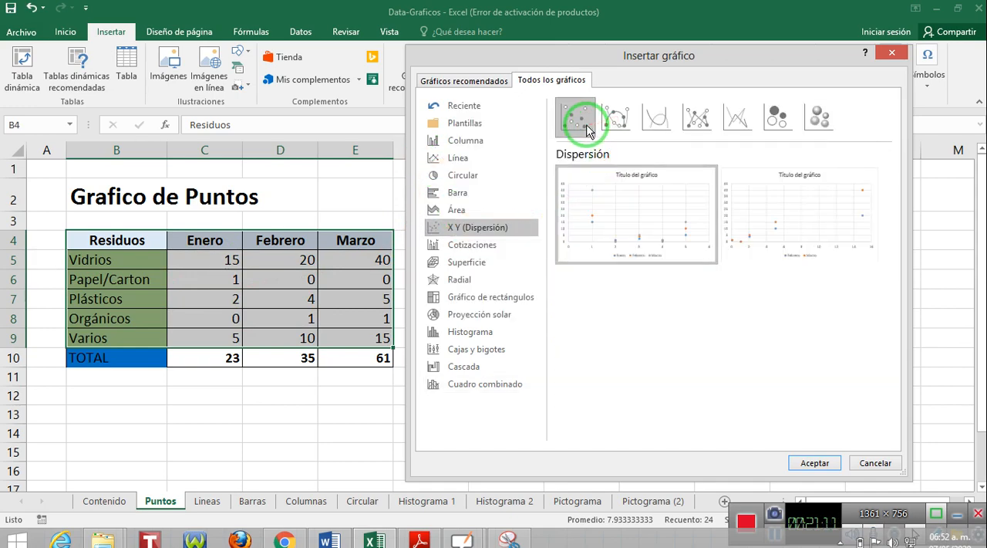
mouse_move(610, 197)
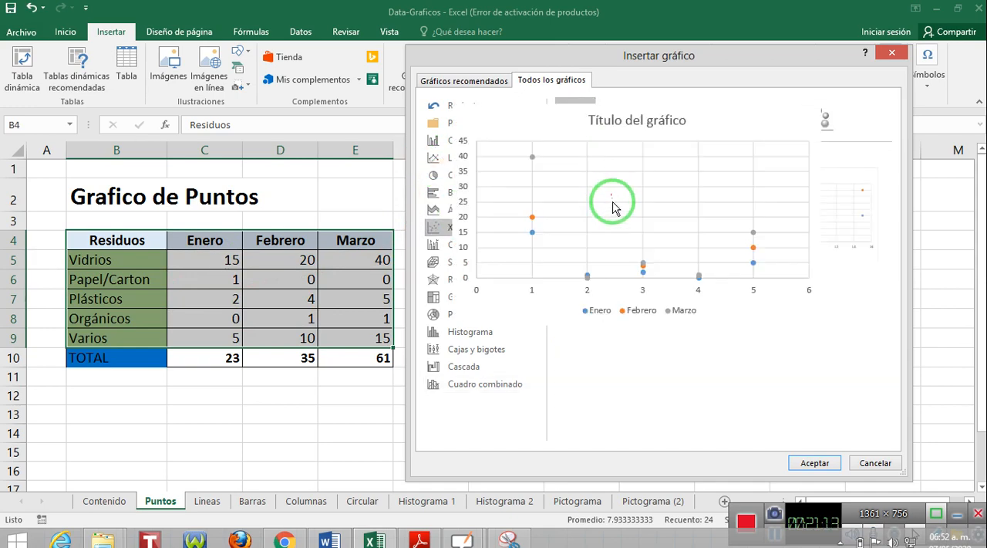
left_click(811, 462)
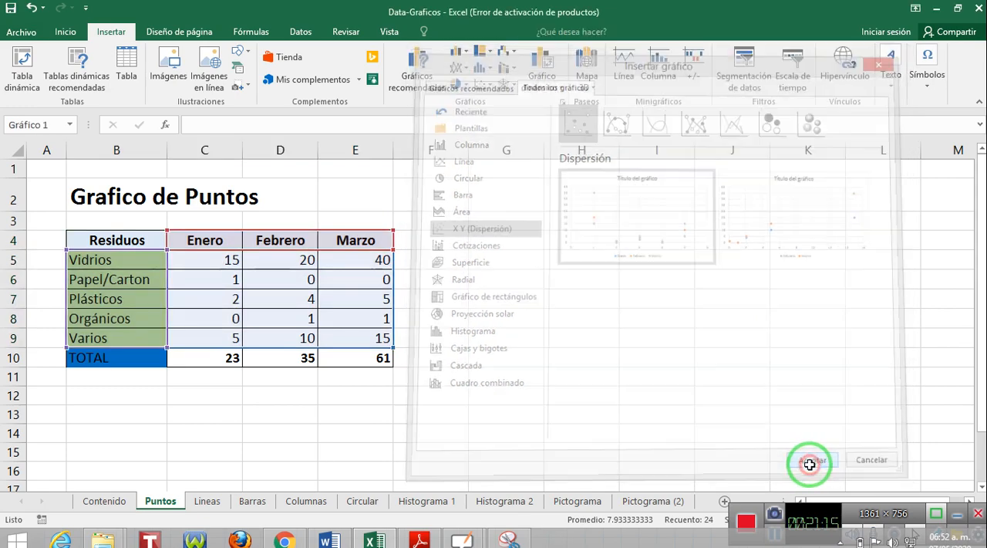
left_click_drag(399, 214, 526, 197)
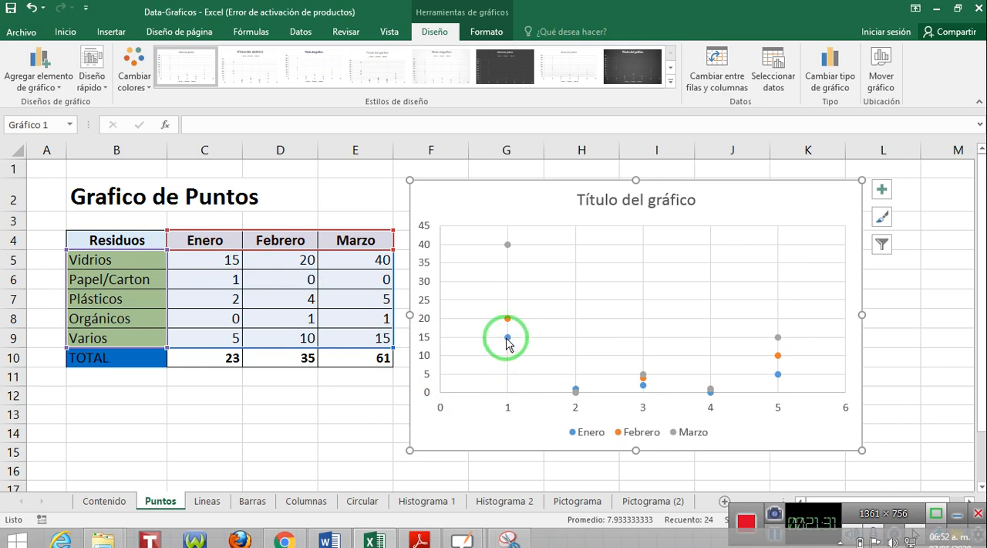
mouse_move(507, 339)
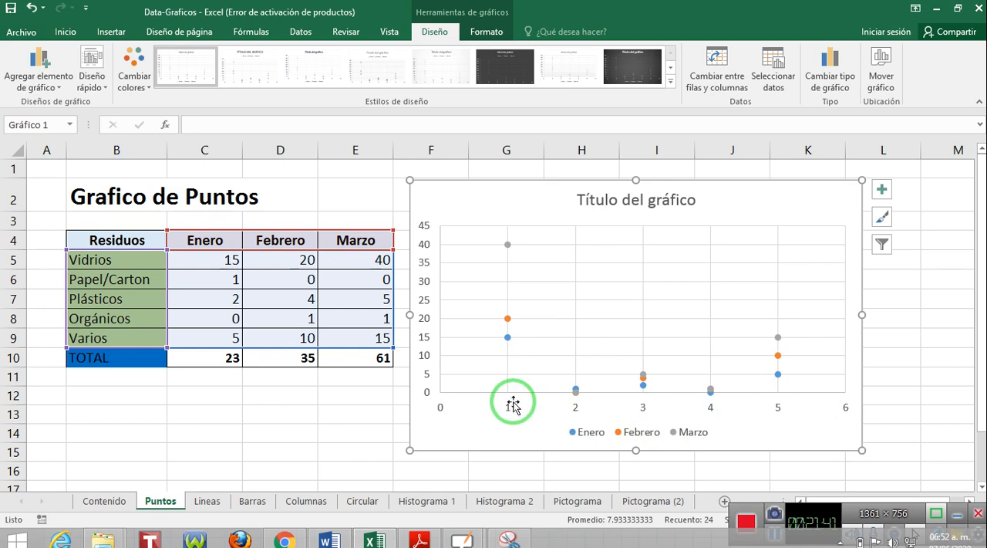
On the Lineas sheet, insert a Líneas chart from the Residuos and Enero data in B4:C9 and place it beside the table.
left_click(215, 505)
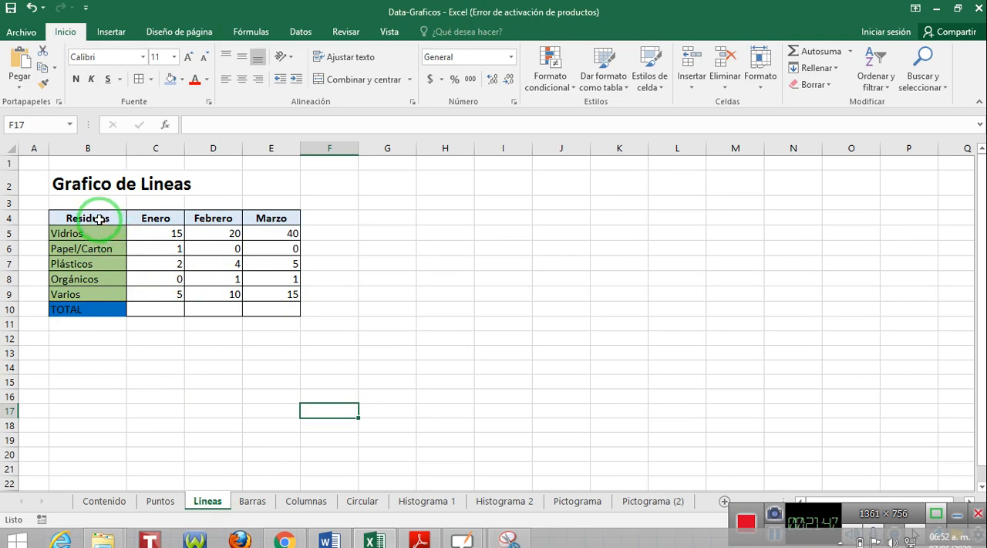
left_click_drag(100, 218, 149, 294)
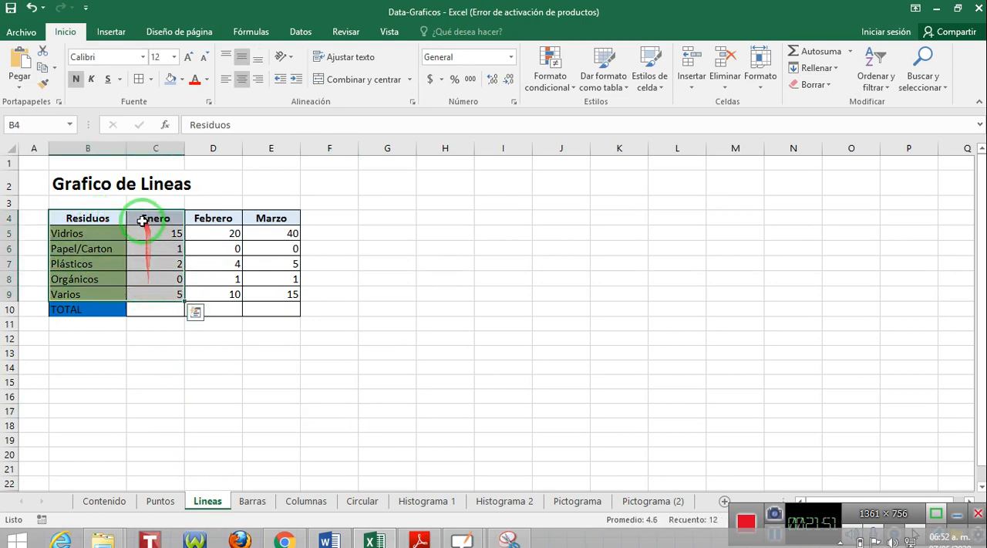
left_click(111, 32)
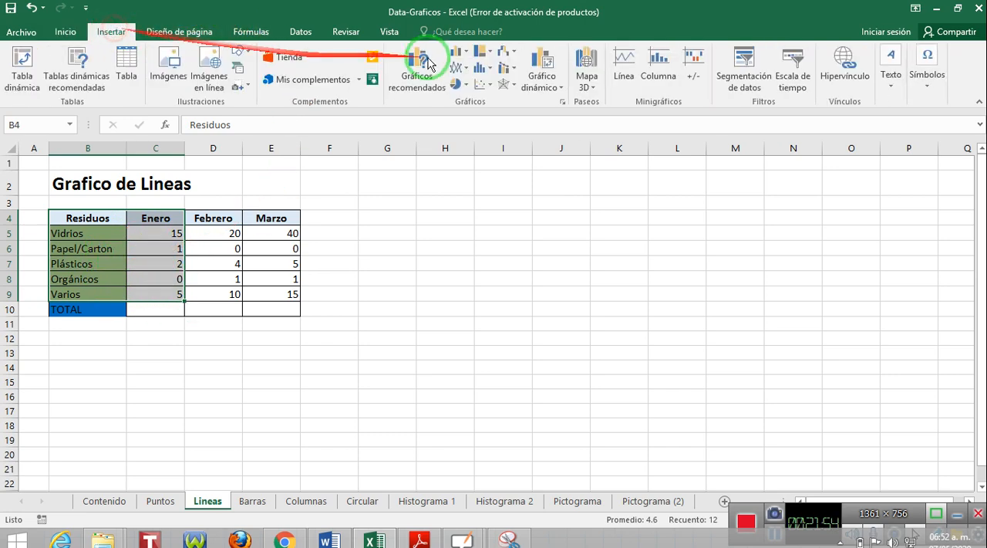
left_click(563, 101)
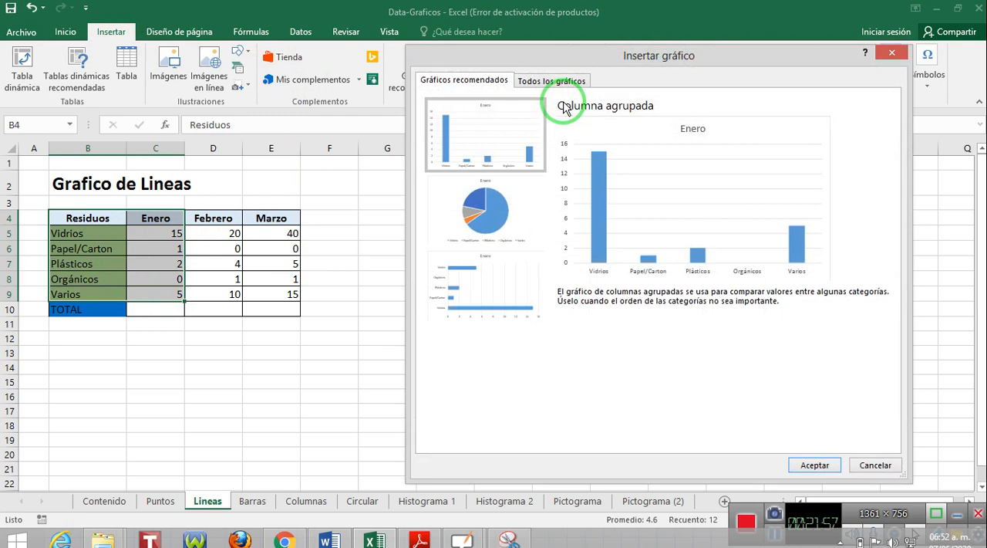
left_click(574, 86)
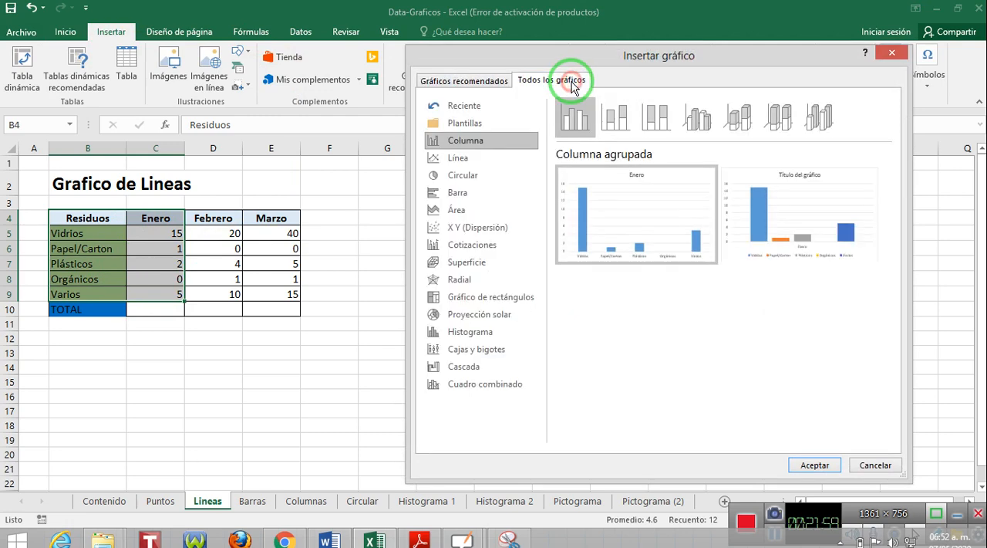
left_click(465, 159)
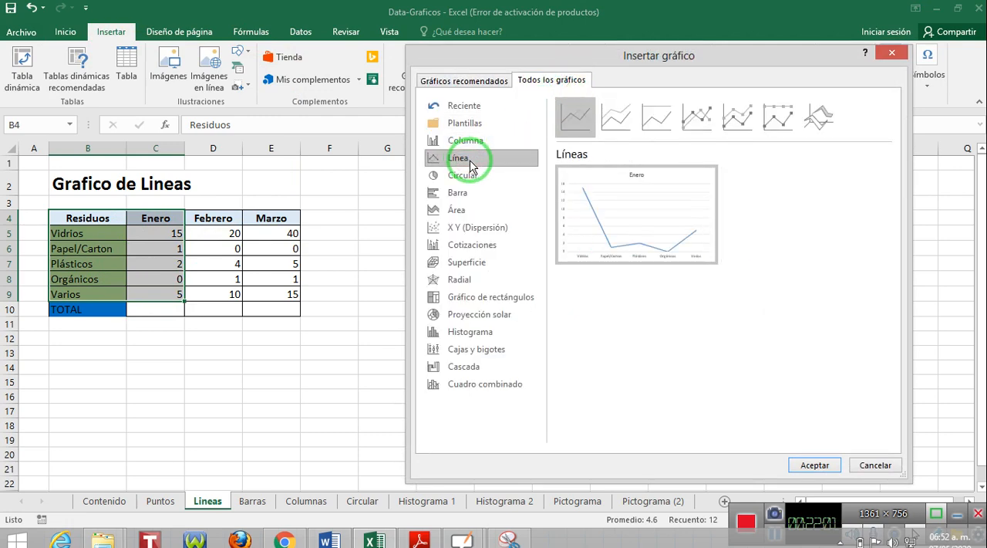
mouse_move(625, 215)
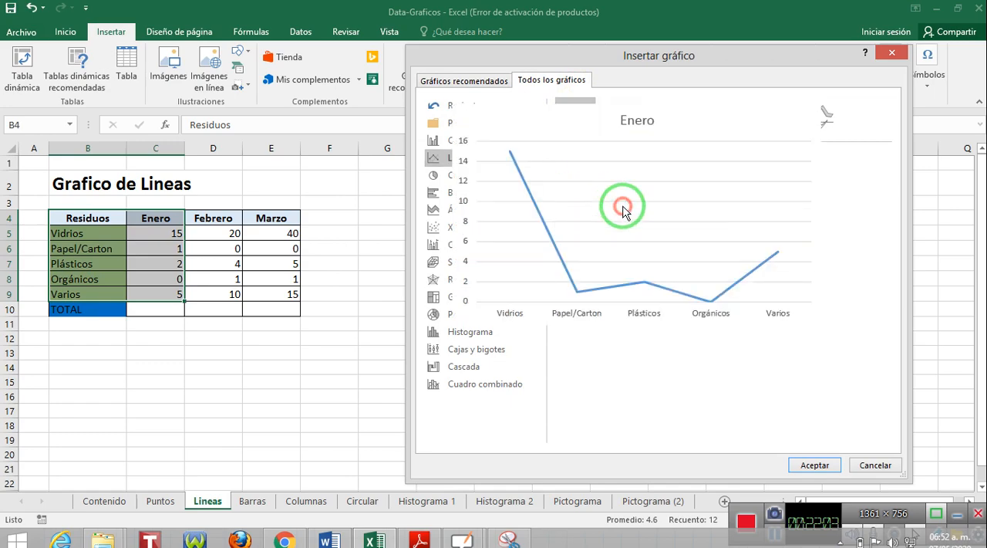
left_click(802, 464)
left_click_drag(562, 229, 577, 184)
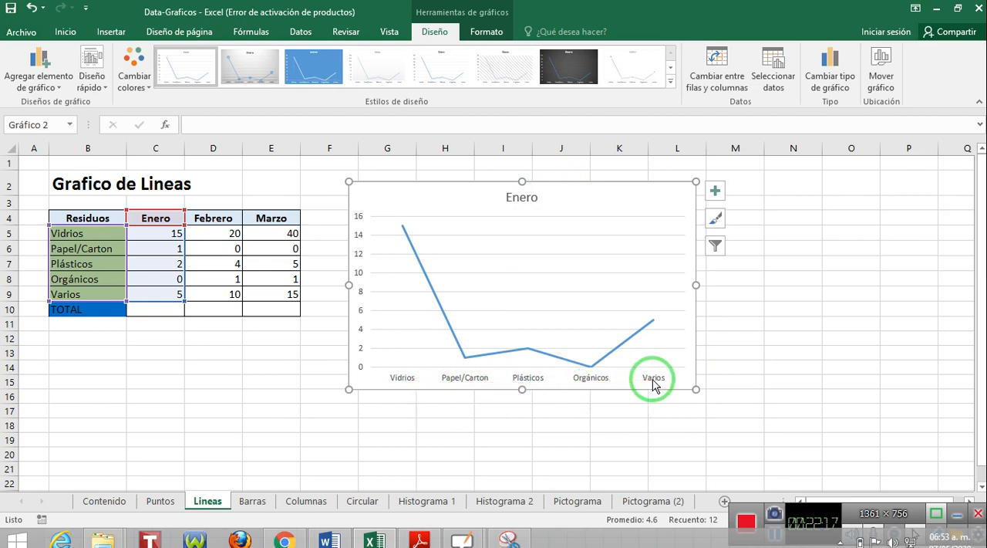
On the Barras sheet, insert a Barra agrupada chart from Preferencias and Cantidad in B6:C11 and place it beside the table.
left_click(254, 500)
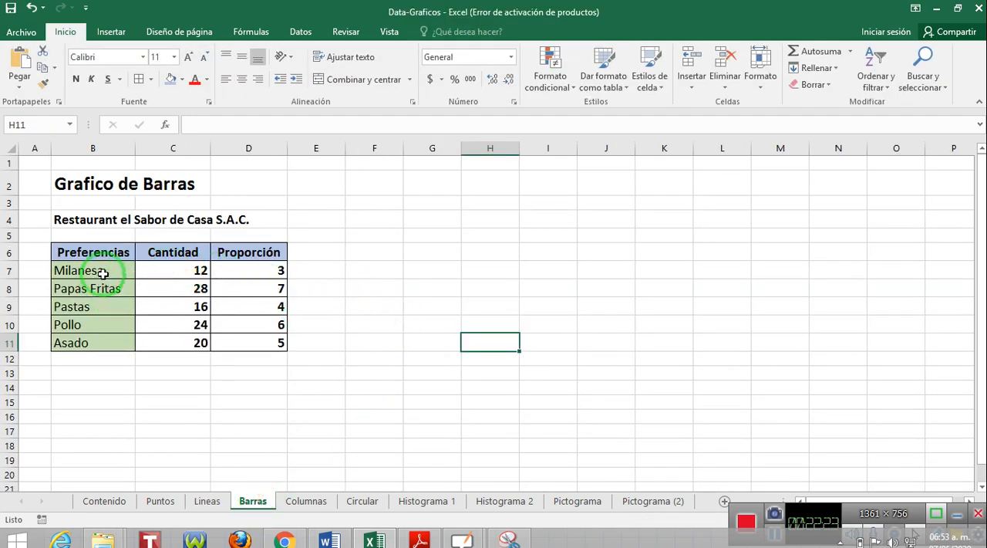
left_click_drag(103, 255, 169, 340)
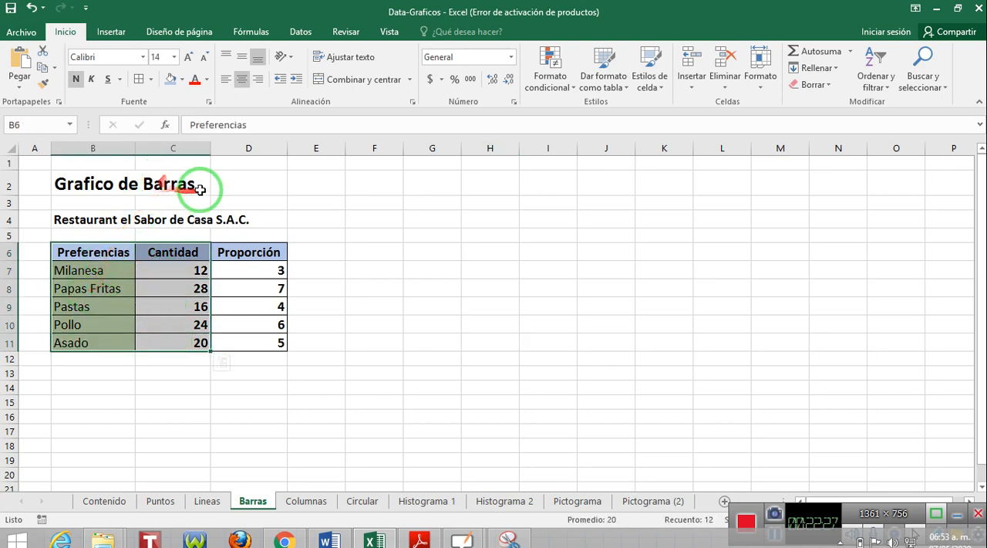
left_click(110, 32)
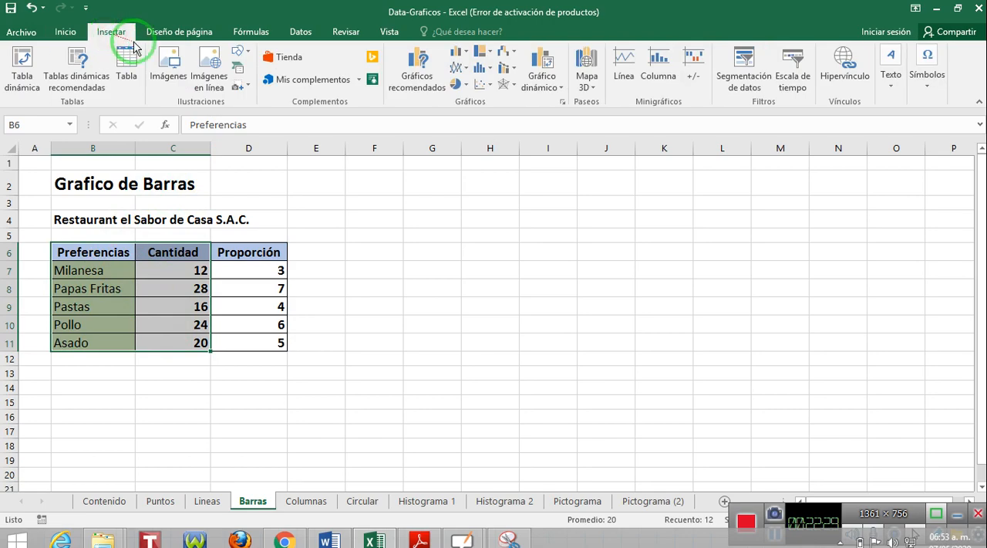
left_click(562, 101)
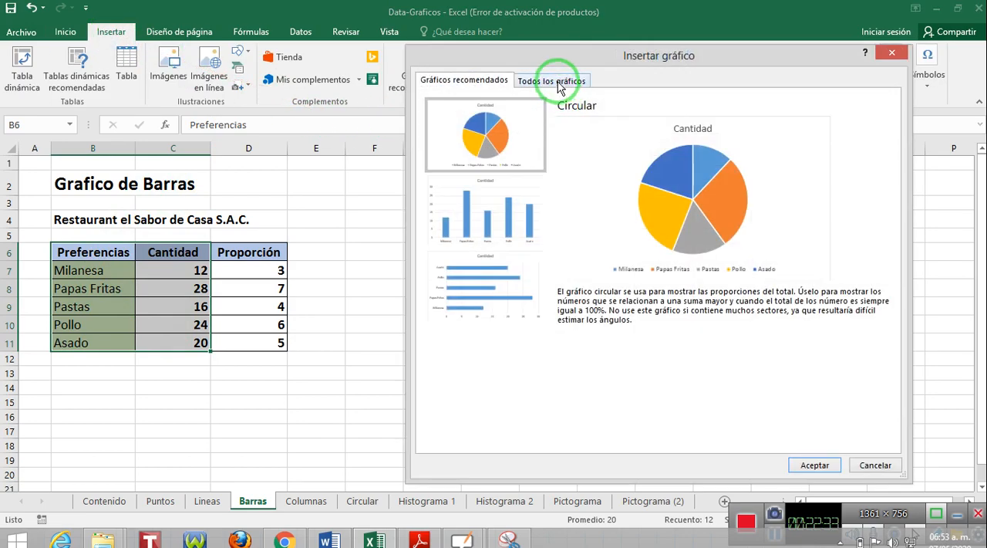
left_click(557, 82)
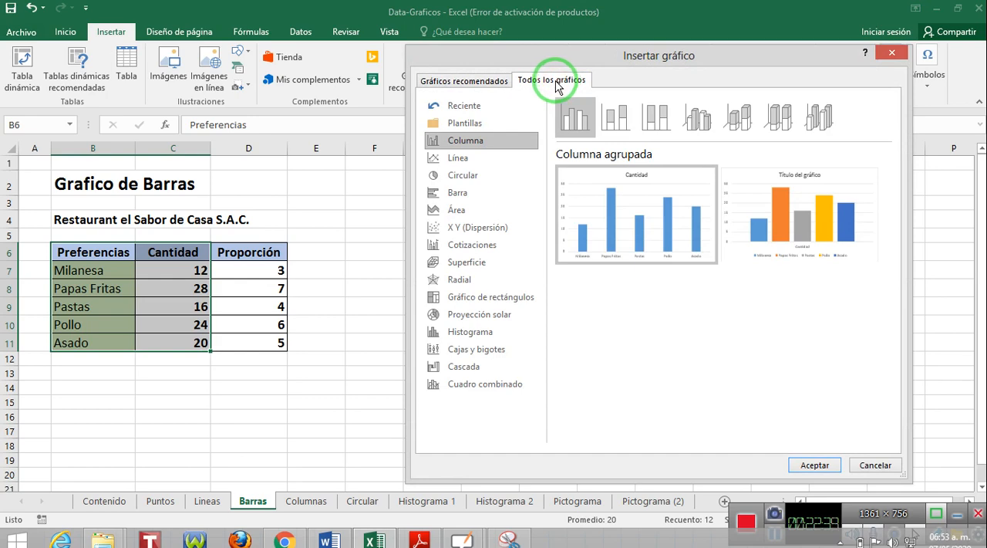
left_click(471, 200)
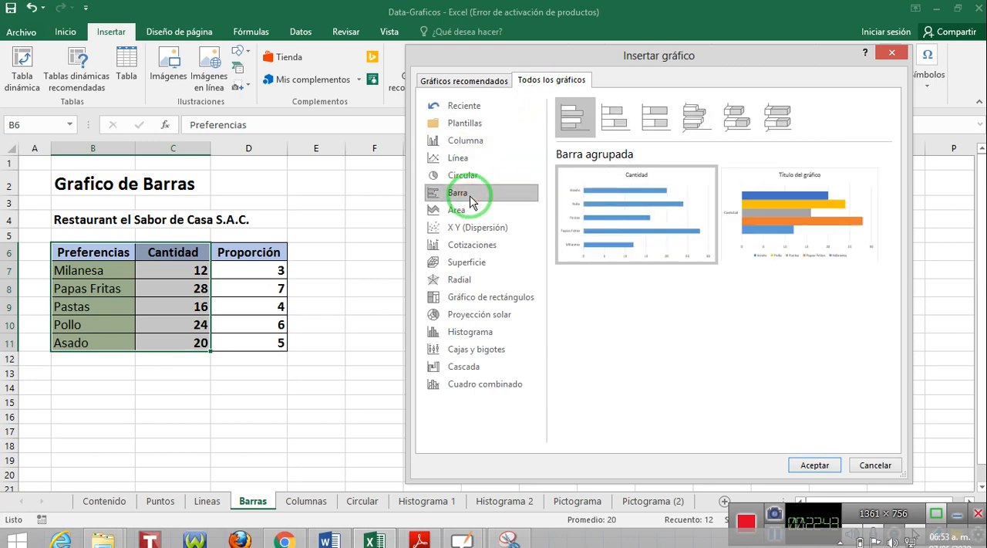
mouse_move(616, 213)
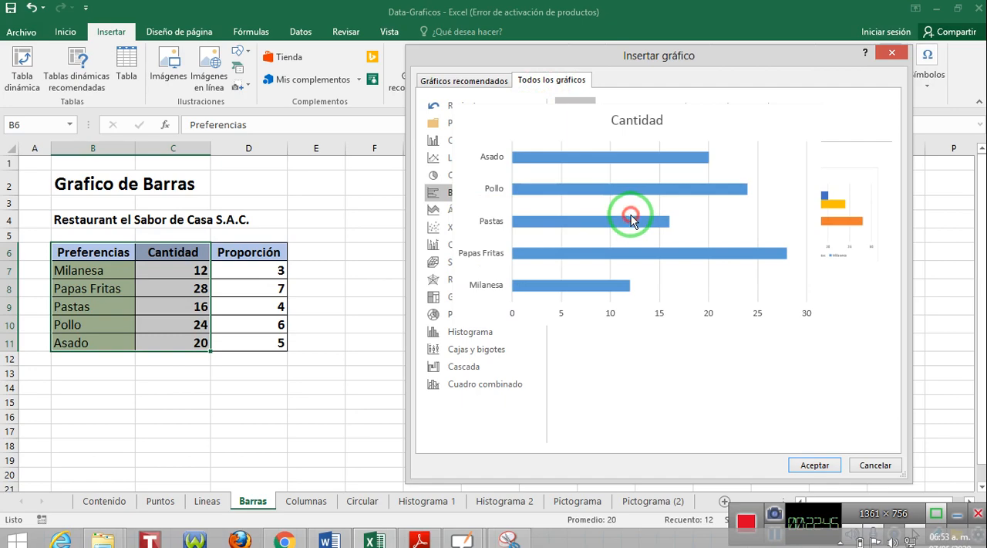
left_click(806, 467)
left_click_drag(566, 233, 567, 208)
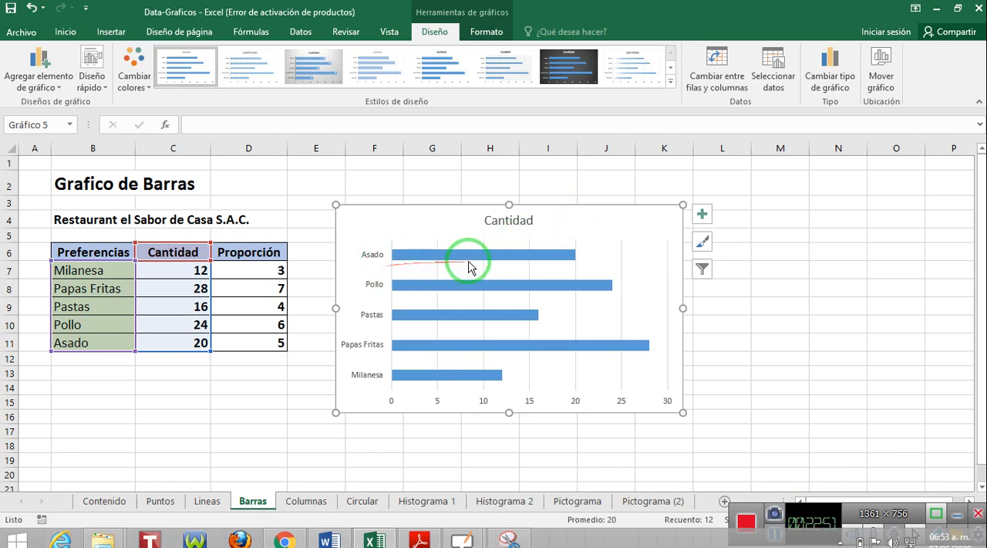
On the Columnas sheet, insert a Columna agrupada chart of the Enero and Febrero sales in B6:D11 and place it beside the table.
left_click(306, 503)
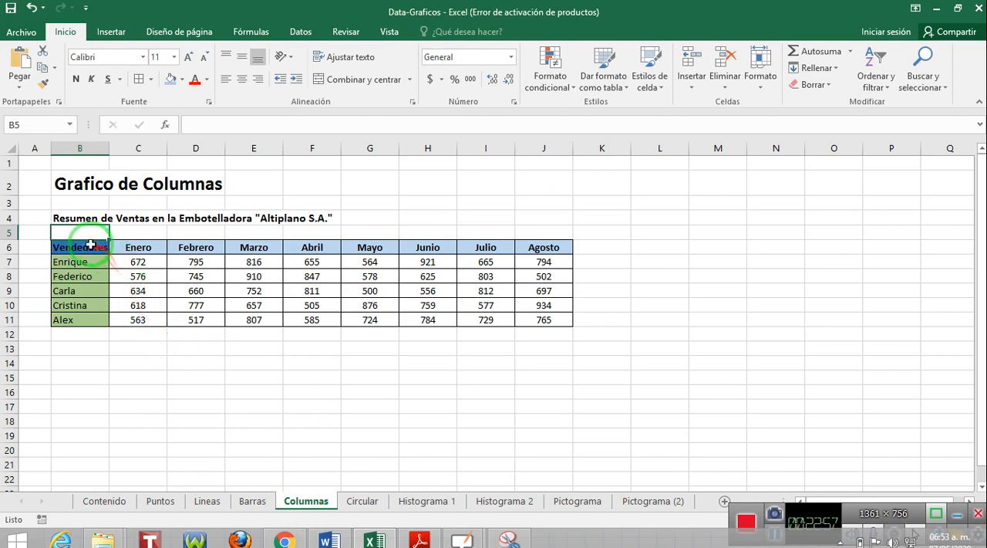
left_click_drag(88, 246, 188, 314)
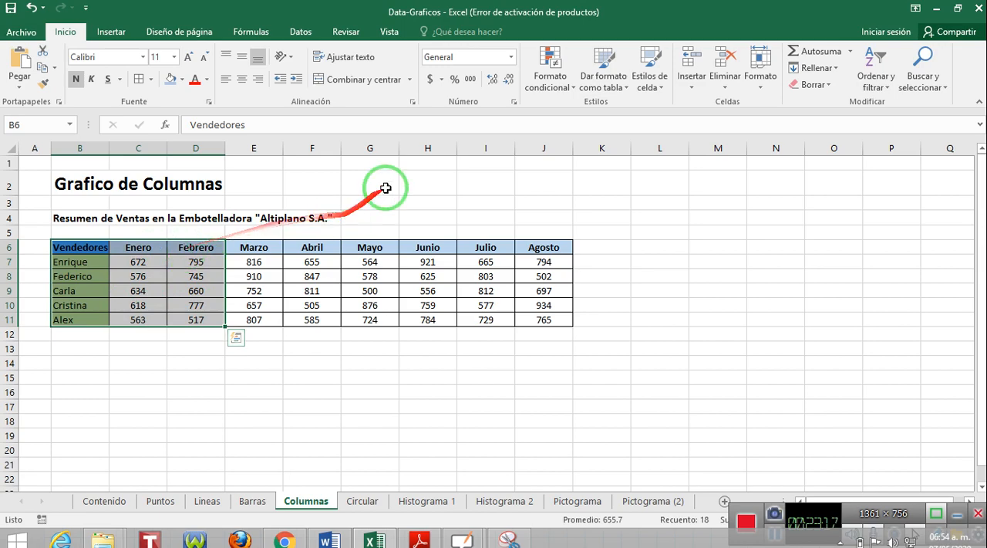
left_click(110, 32)
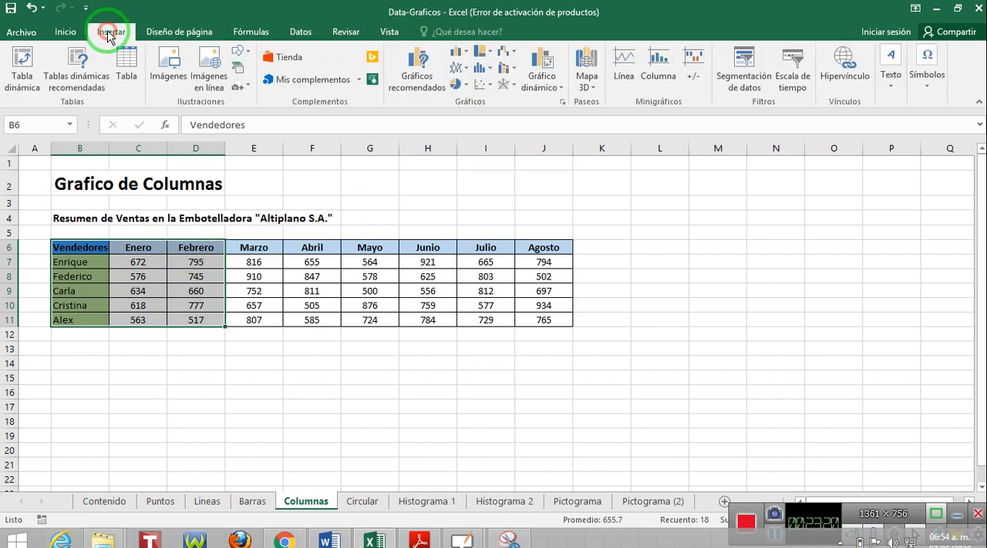
left_click(563, 104)
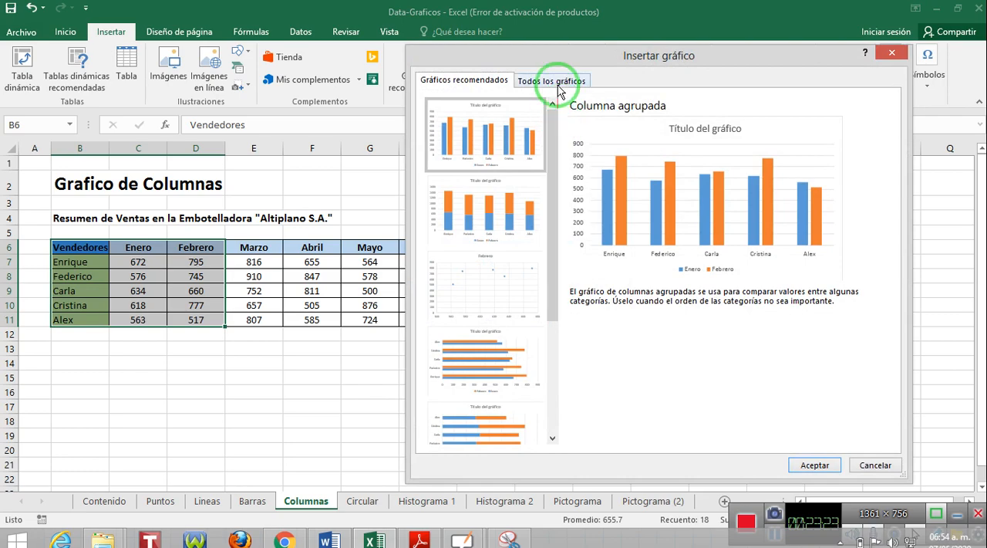
left_click(560, 83)
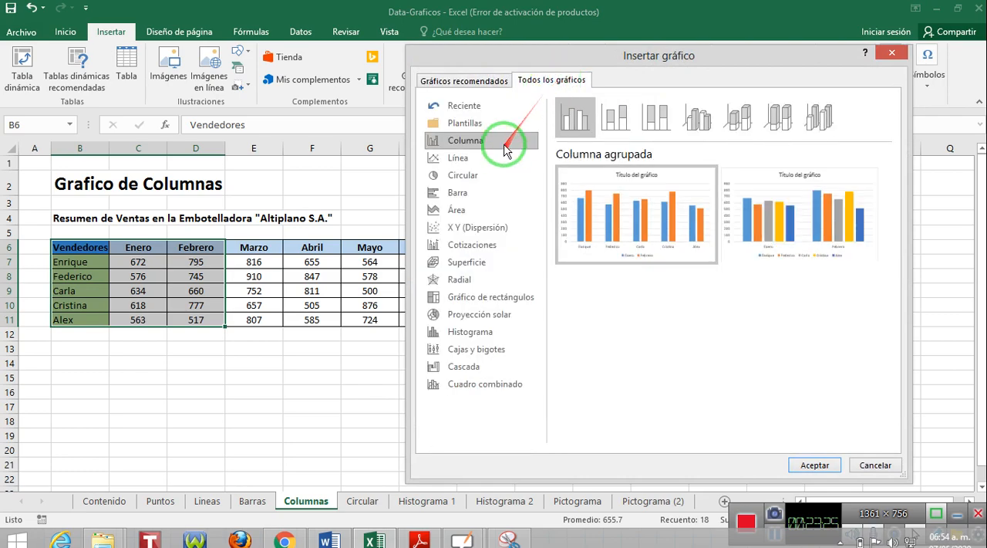
left_click(580, 127)
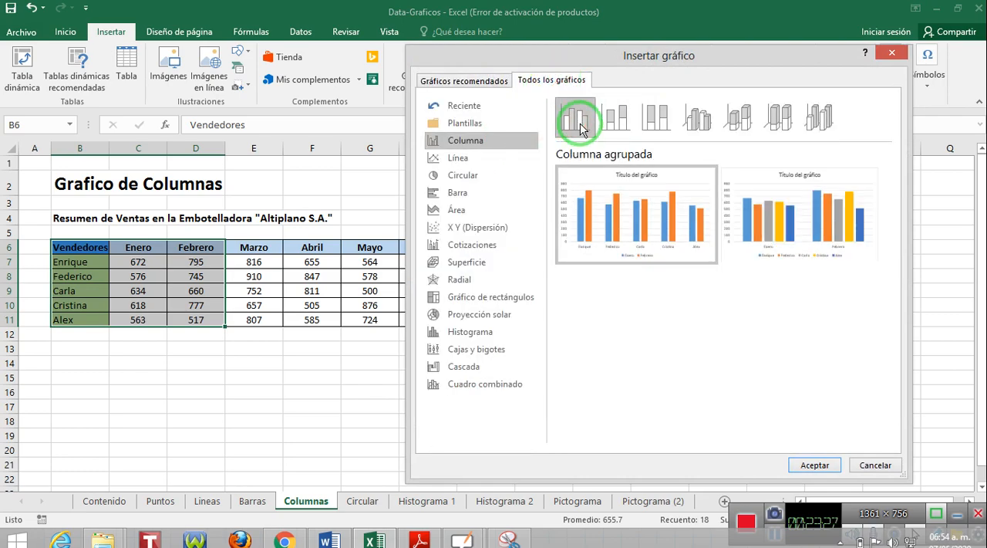
mouse_move(631, 204)
left_click(624, 226)
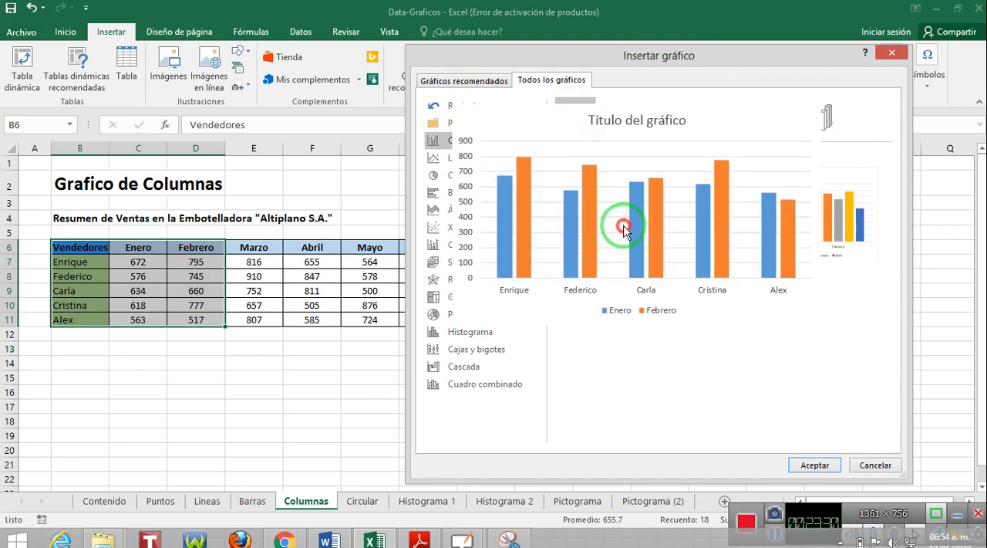
left_click(810, 464)
left_click_drag(668, 256, 846, 199)
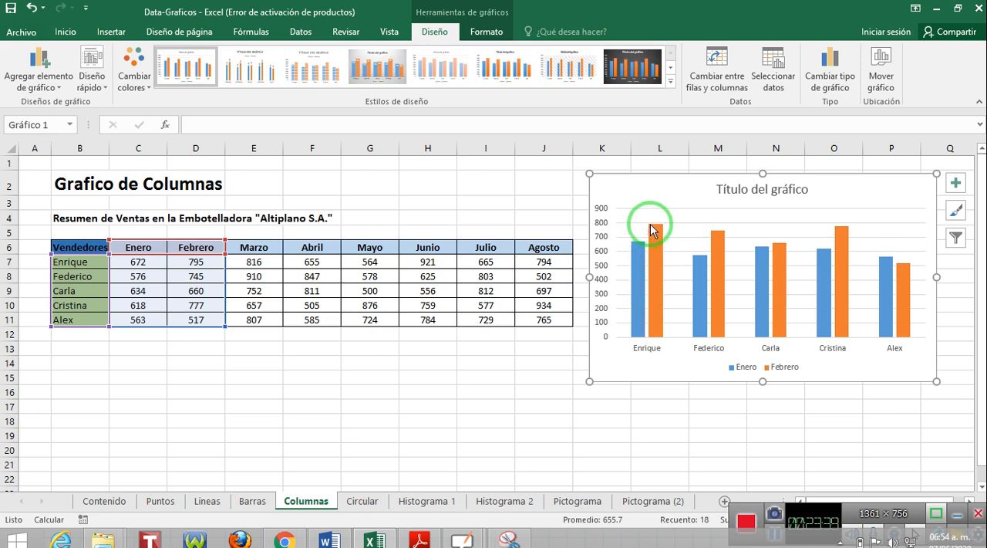
mouse_move(645, 313)
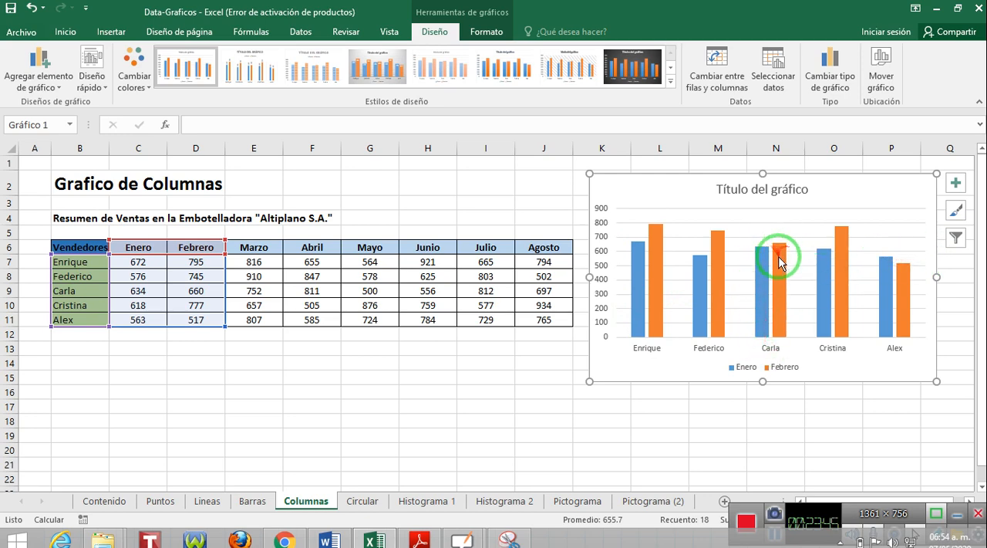
mouse_move(758, 266)
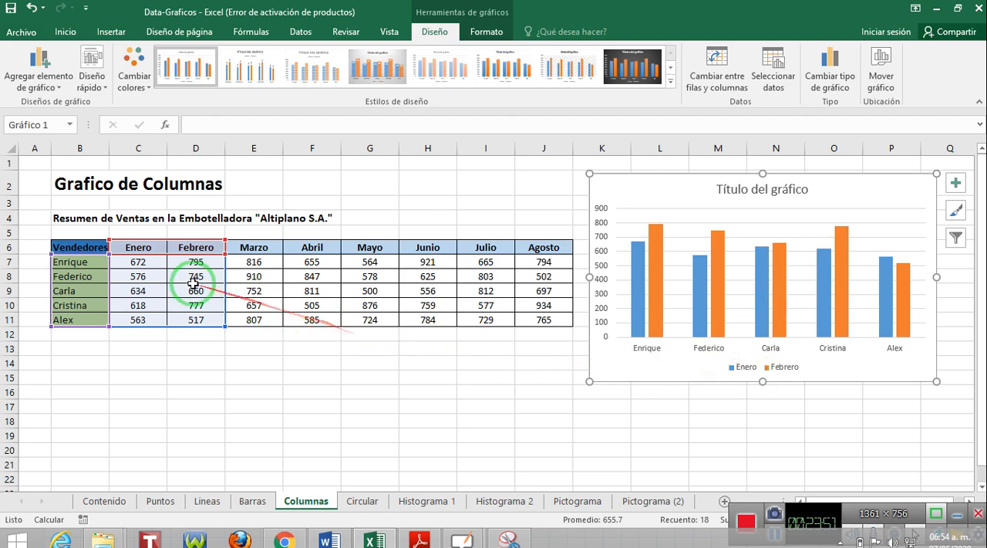
Fill the formula =ALEATORIO.ENTRE(500,1000) from C7 through the whole sales range C7:J11.
left_click(155, 263)
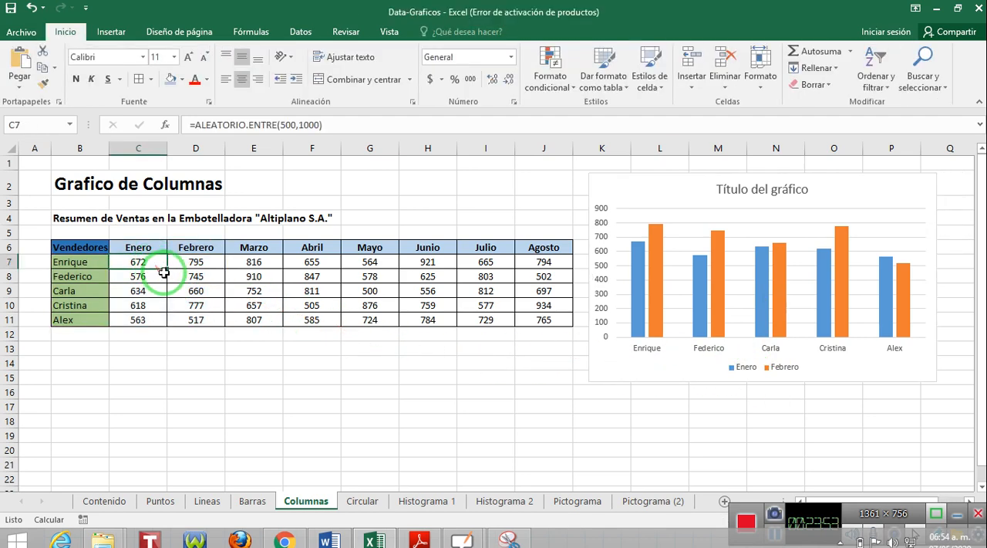
left_click_drag(166, 269, 545, 321)
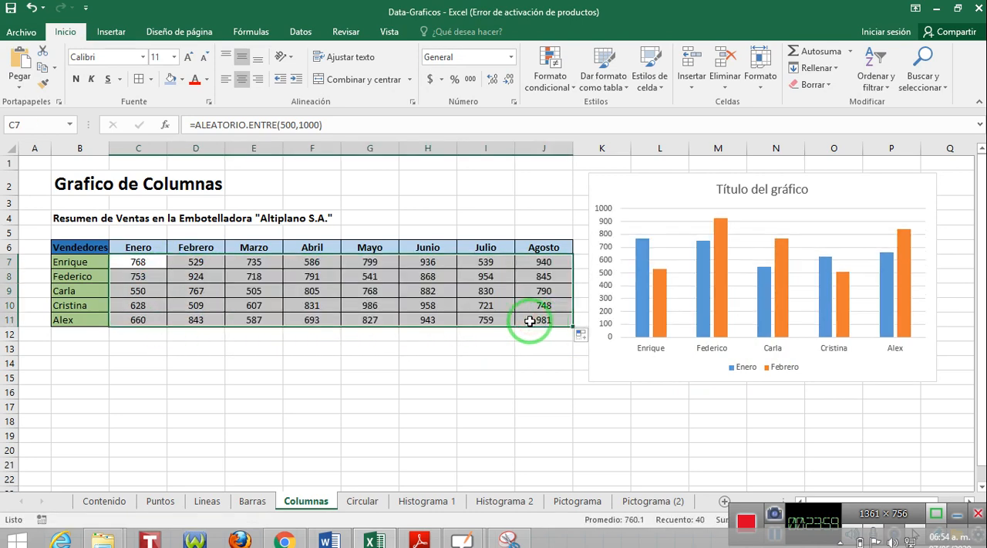
Review the ALEATORIO.ENTRE formula in cell C7 of the Columnas sheet without changing it.
left_click(148, 262)
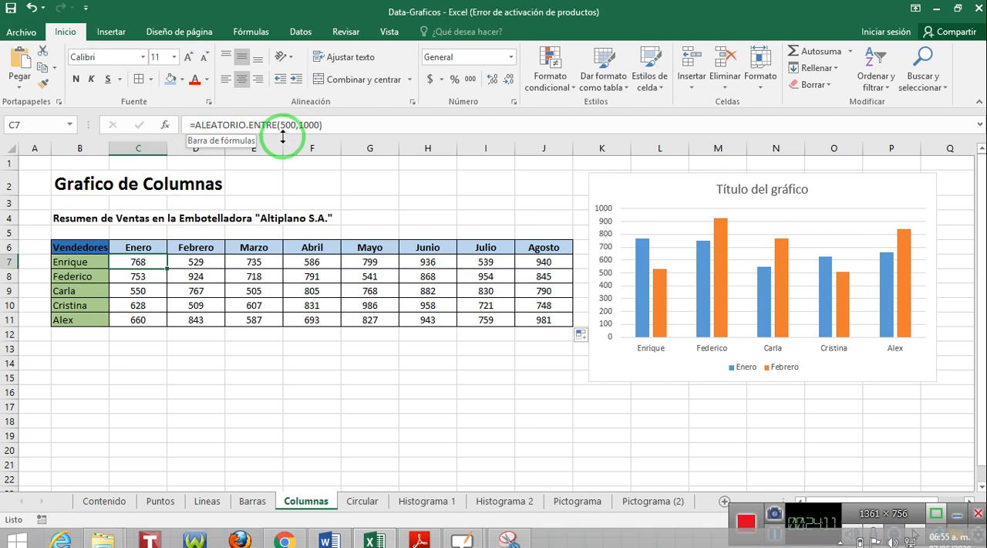
left_click_drag(330, 120, 174, 122)
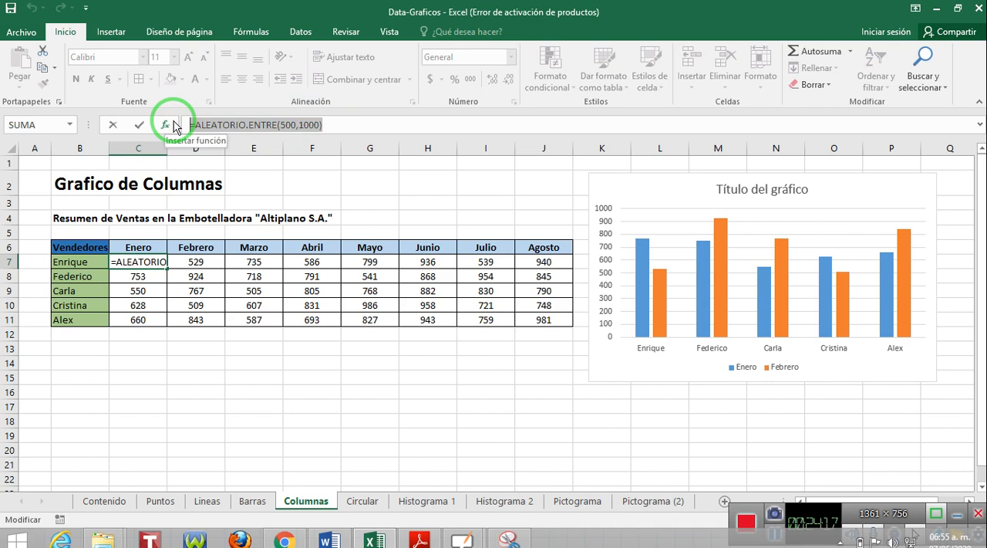
key("Escape")
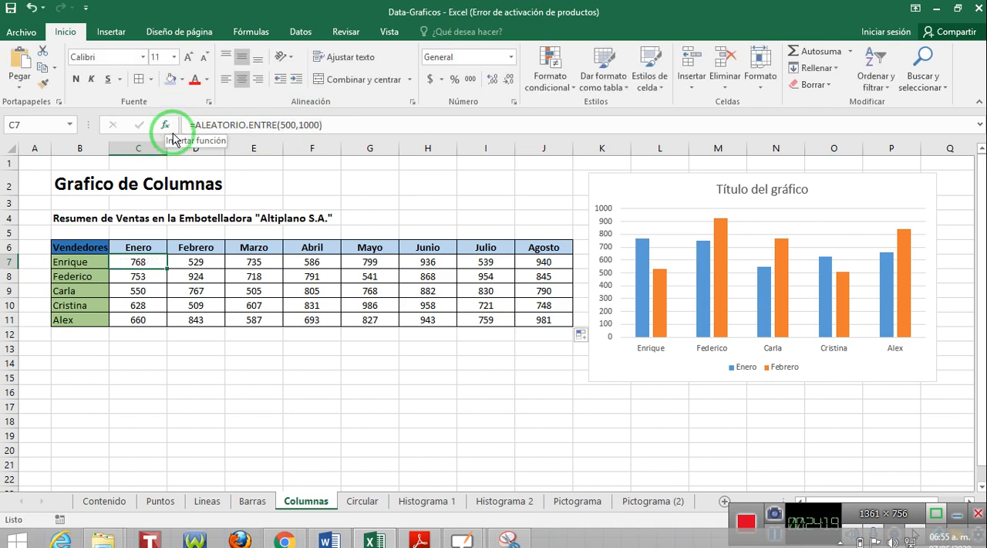
On the Circular sheet, enter =ALEATORIO.ENTRE(500,1500) in C7 and fill it through the weekly demand range C7:E10.
left_click(362, 502)
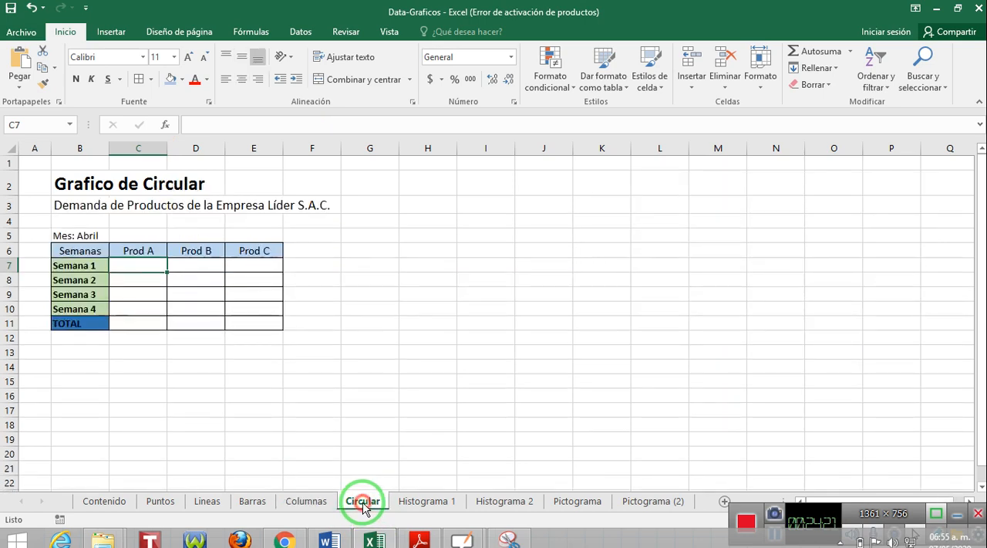
left_click(144, 263)
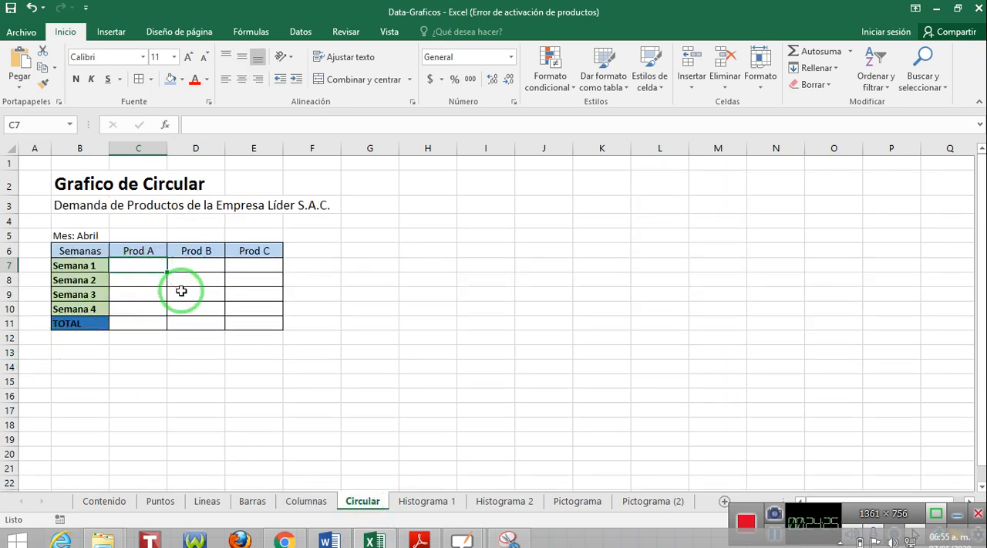
type("=aleatorio")
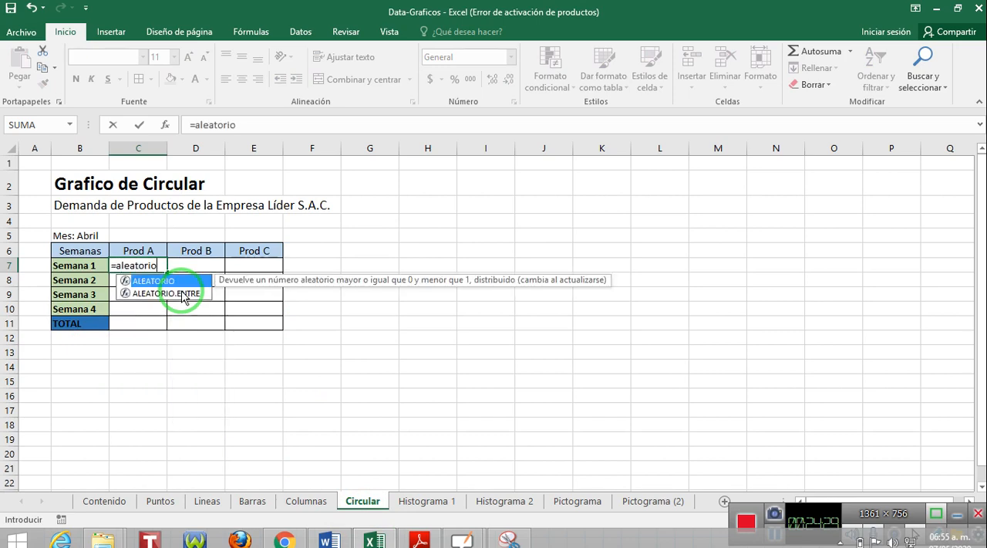
double_click(184, 294)
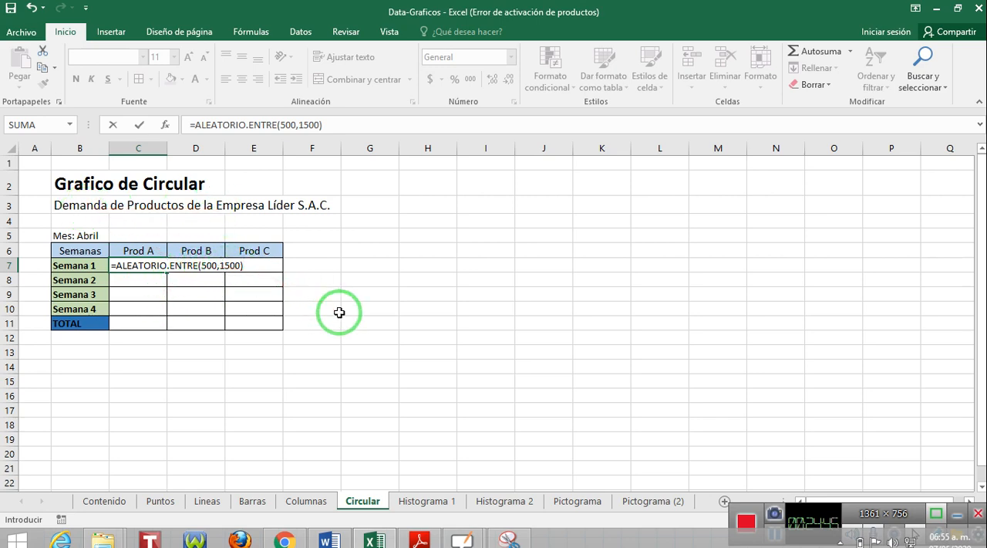
key("Return")
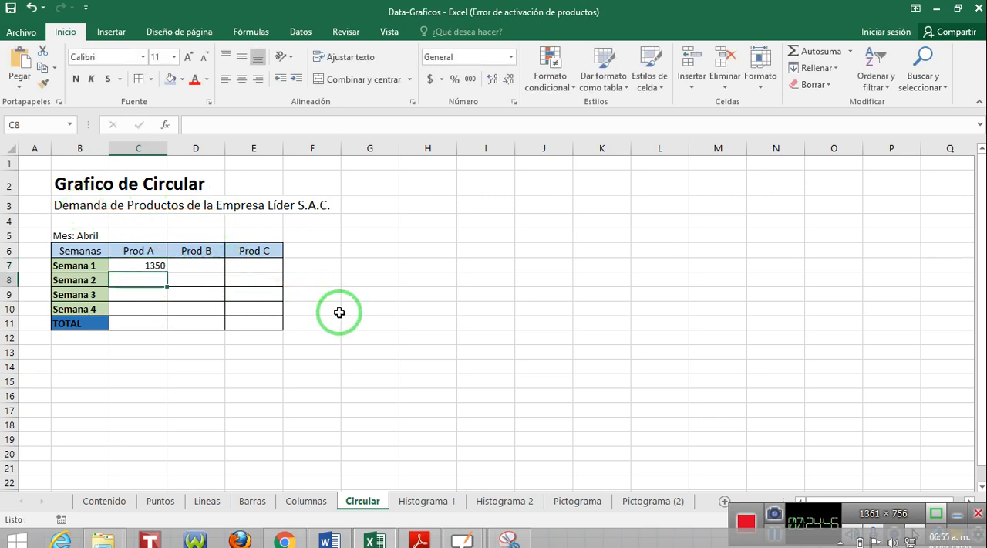
left_click(154, 263)
left_click_drag(166, 273, 260, 306)
Total the Prod A weeks in C11 with =SUMA(C7:C10) and copy the total across to D11:E11.
left_click(142, 321)
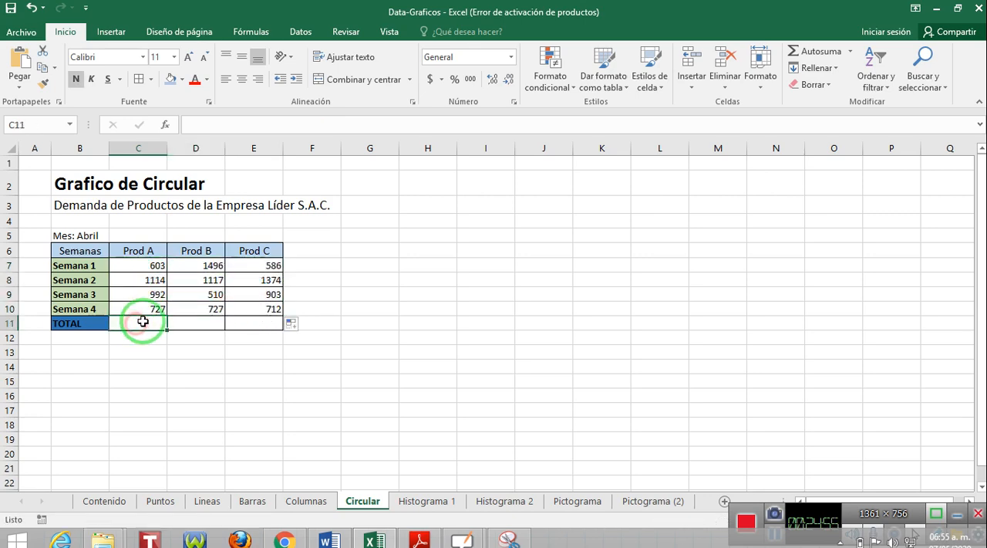
left_click(813, 51)
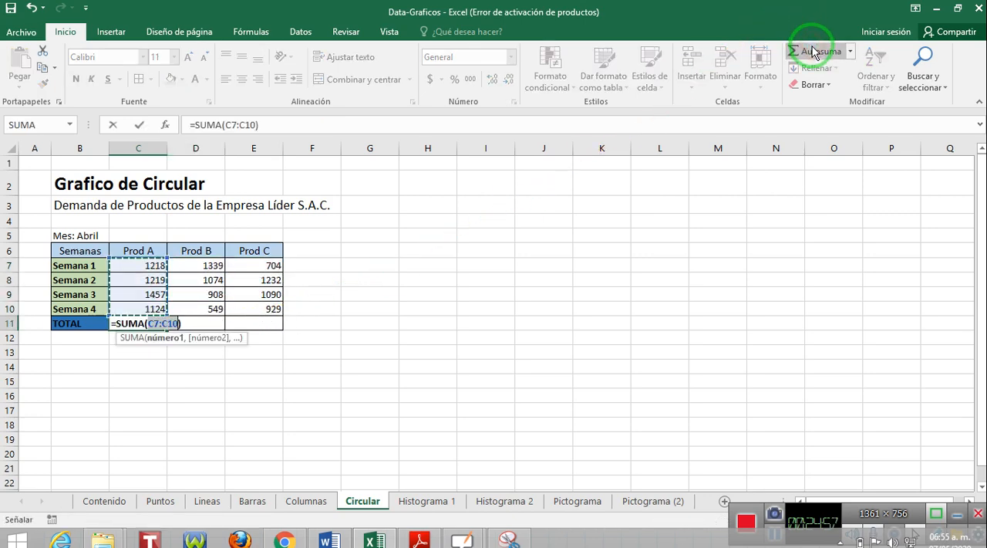
key("Return")
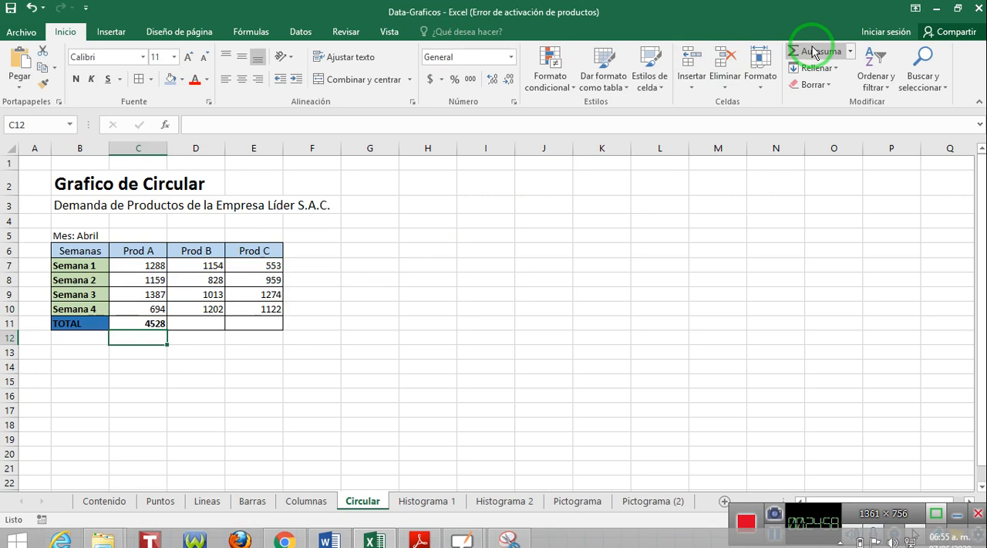
left_click(145, 323)
left_click_drag(168, 332, 266, 330)
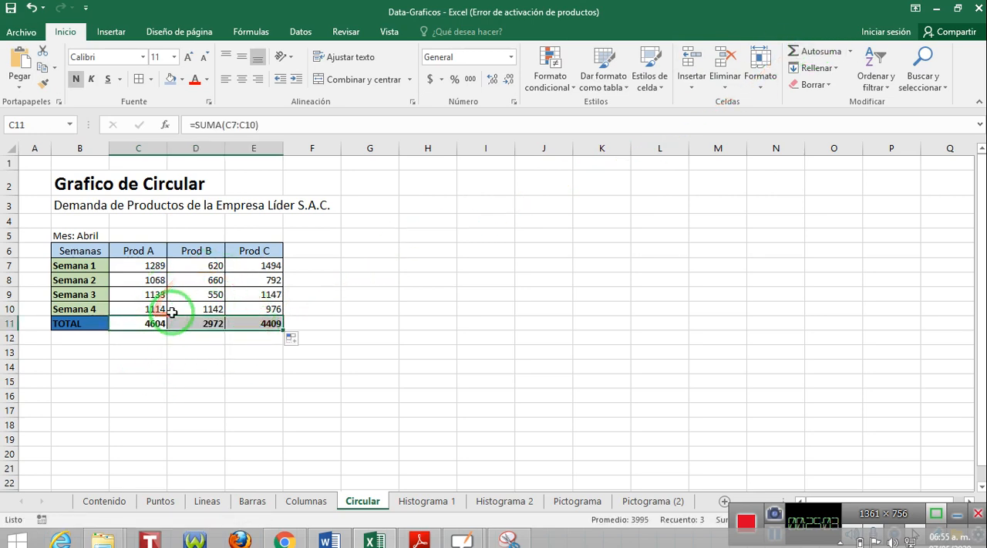
Refill the random formula from C7 down the Prod A column to regenerate the demand values.
left_click(149, 266)
left_click_drag(165, 272, 165, 310)
left_click(147, 266)
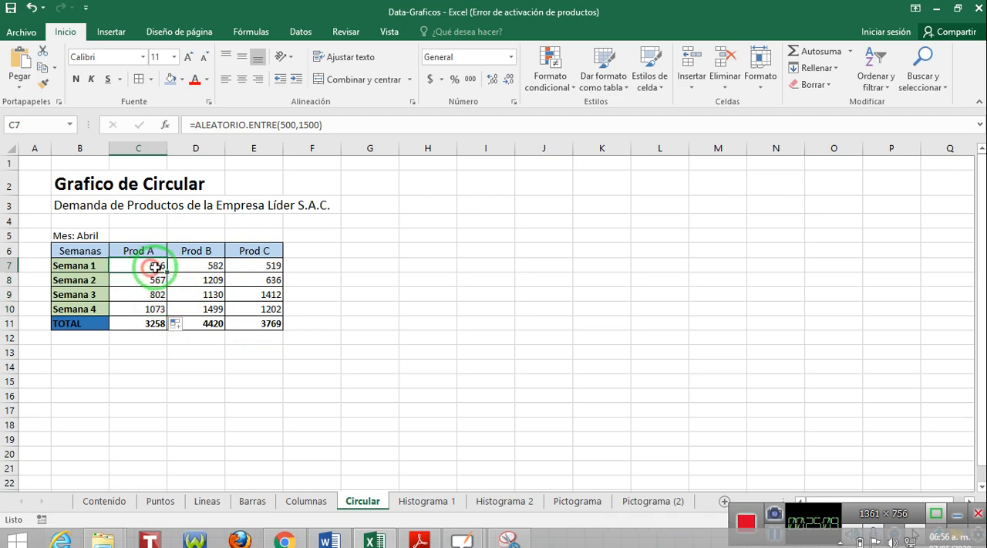
left_click_drag(166, 271, 170, 282)
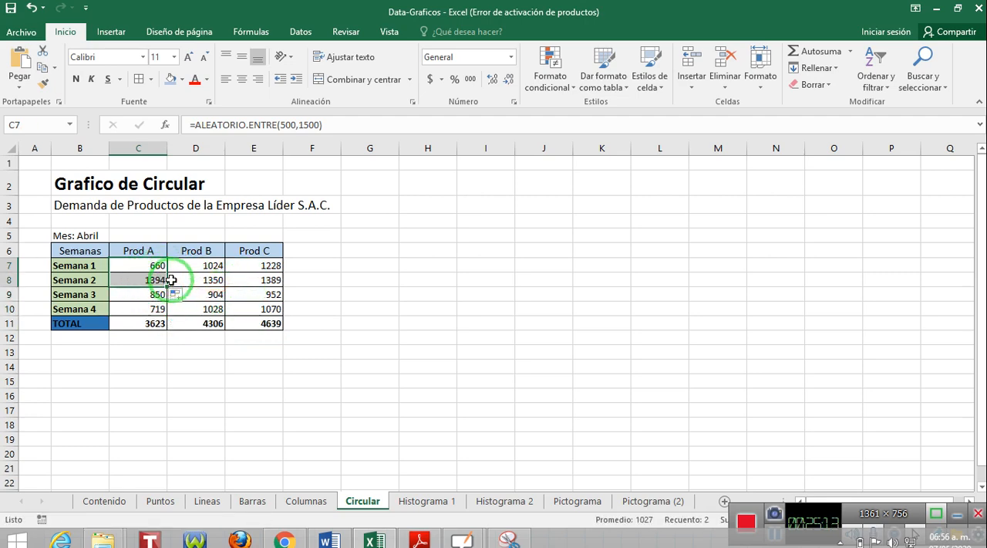
left_click(219, 367)
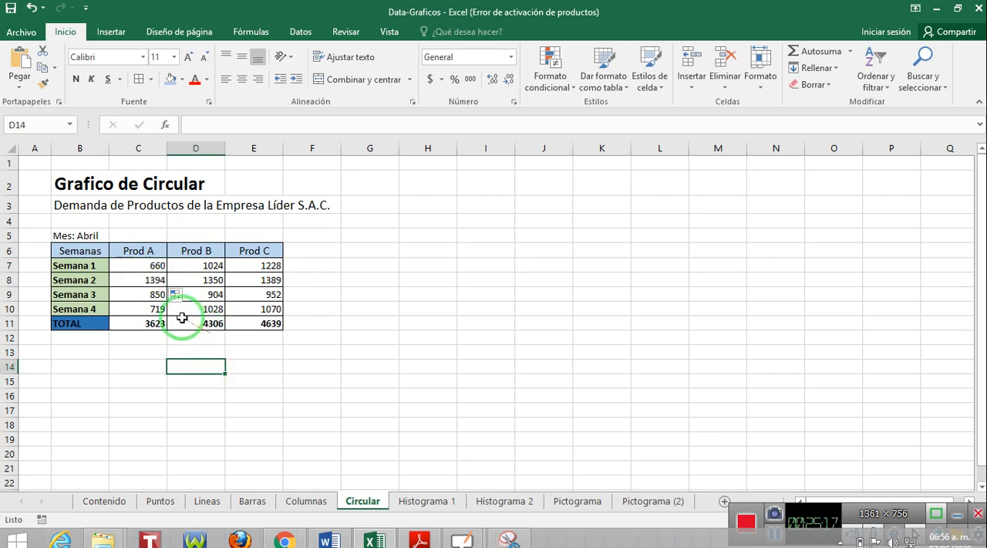
Insert a Circular 3D chart from the Semanas and Prod A data in B6:C10 and place it beside the table.
left_click_drag(85, 249, 118, 305)
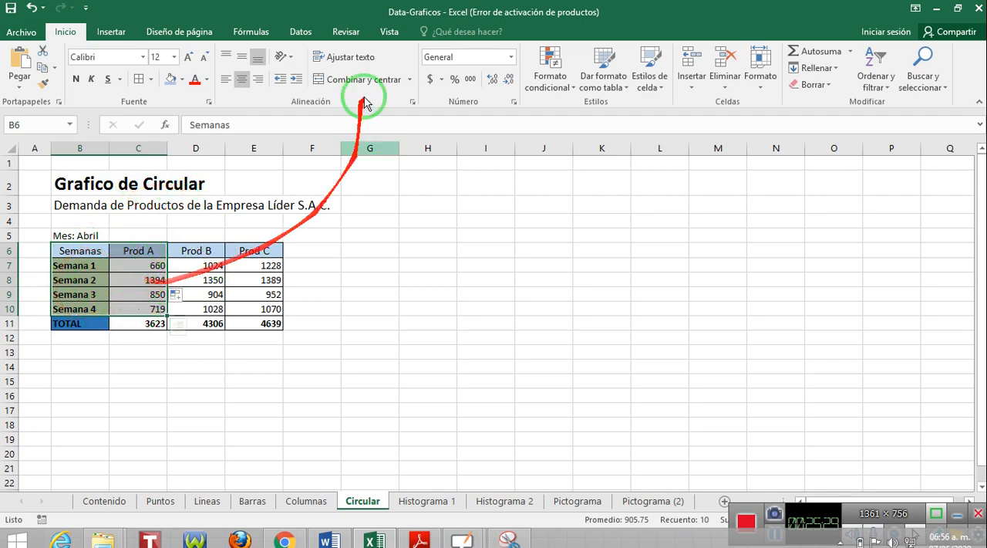
left_click(110, 32)
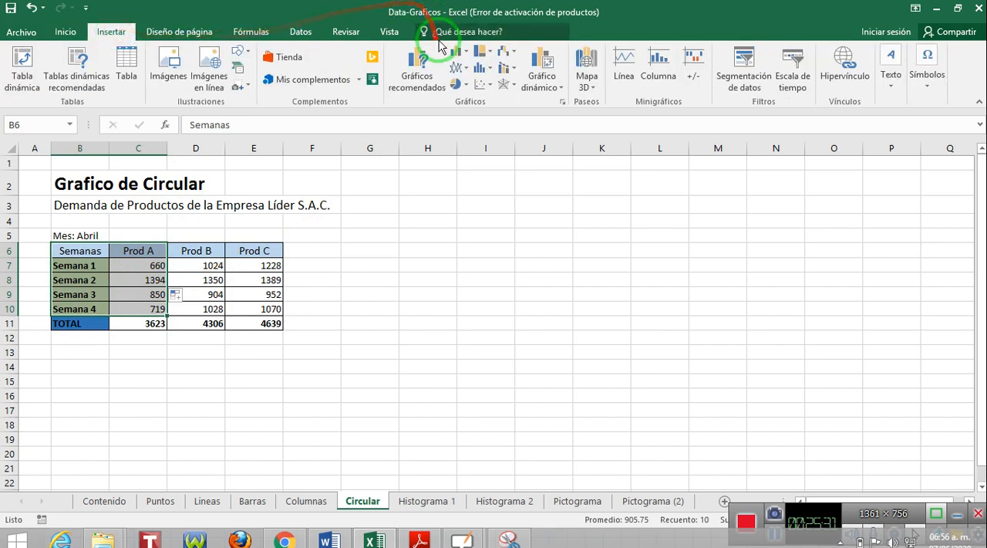
left_click(562, 101)
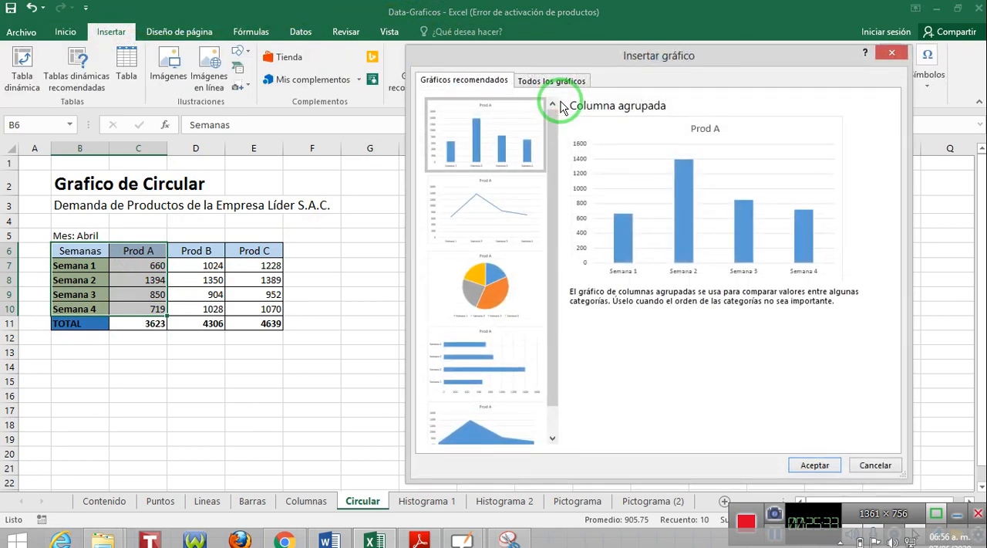
left_click(554, 81)
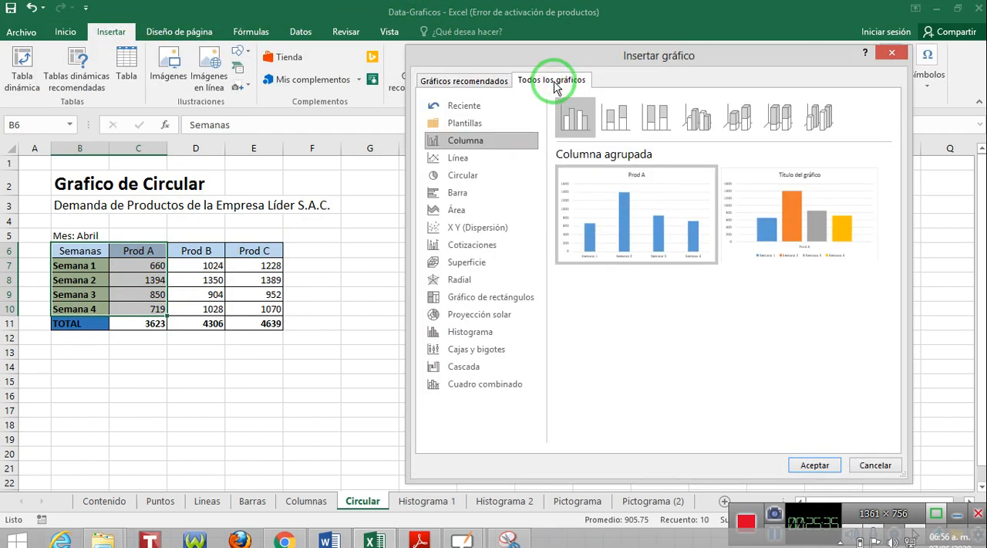
left_click(465, 177)
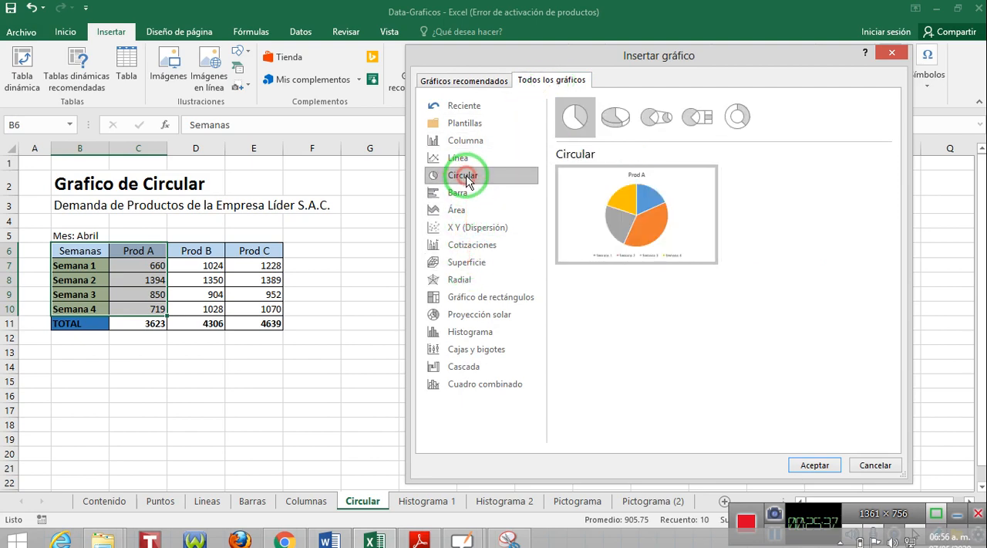
left_click(614, 122)
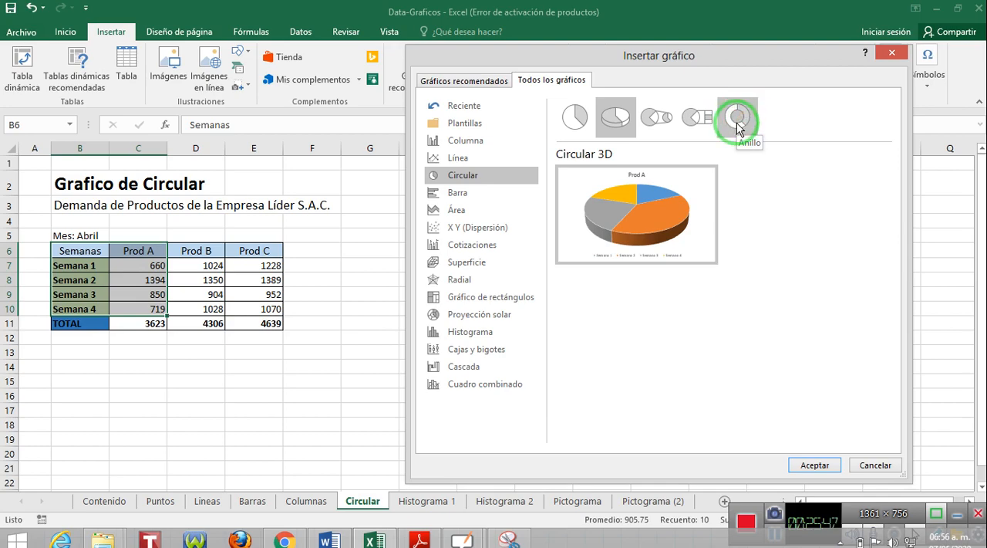
left_click(814, 465)
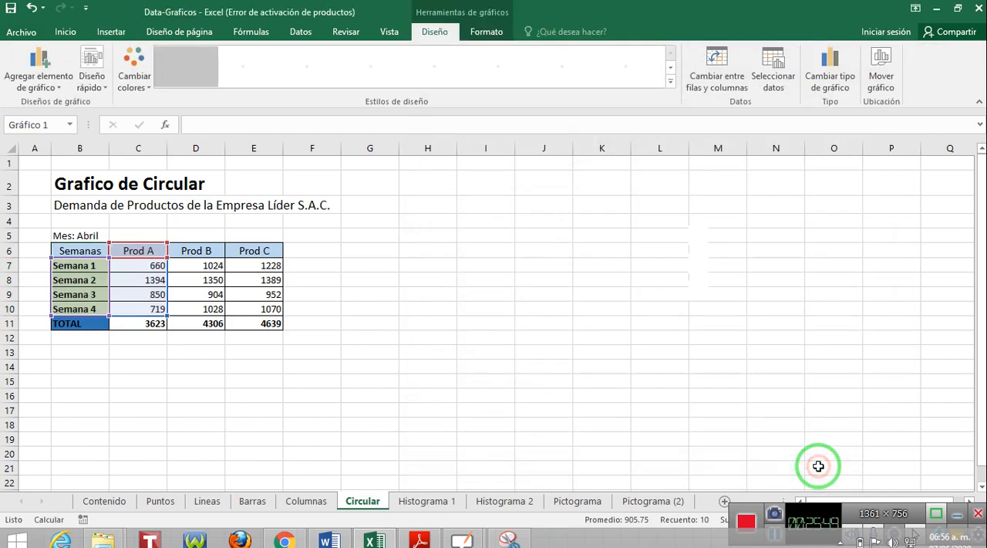
left_click_drag(566, 230, 586, 210)
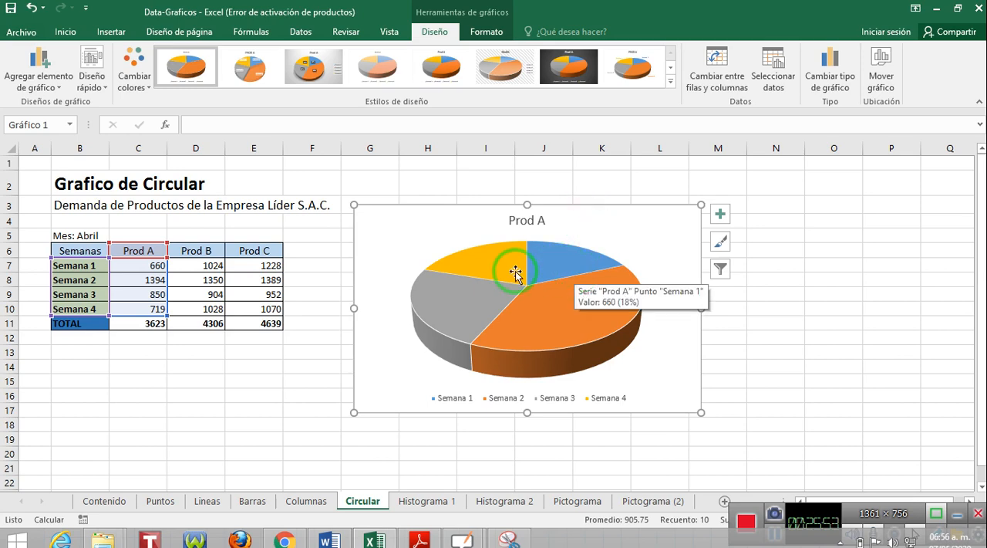
Apply the third chart style, with a grey gradient background and percentage labels, to the Prod A pie chart.
left_click(569, 312)
left_click(670, 80)
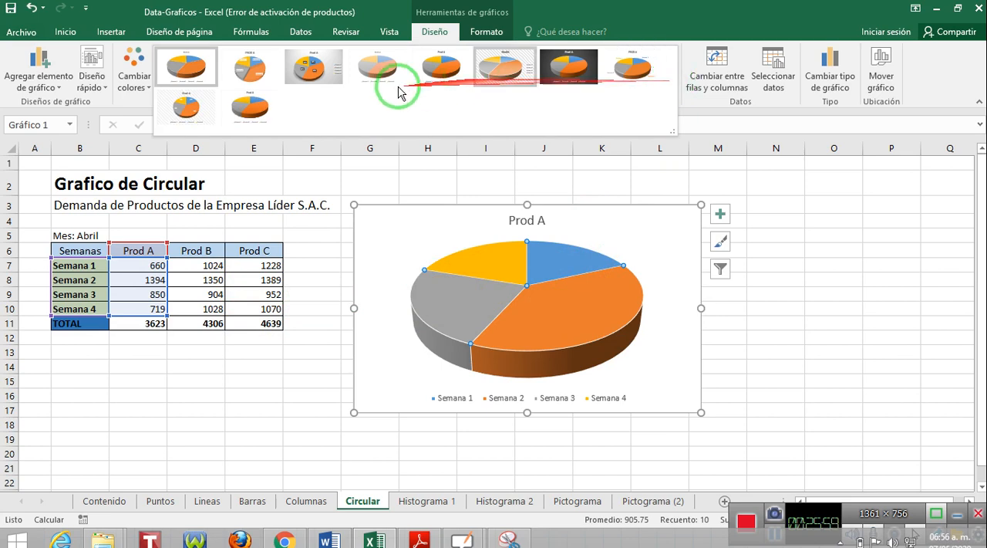
left_click(313, 69)
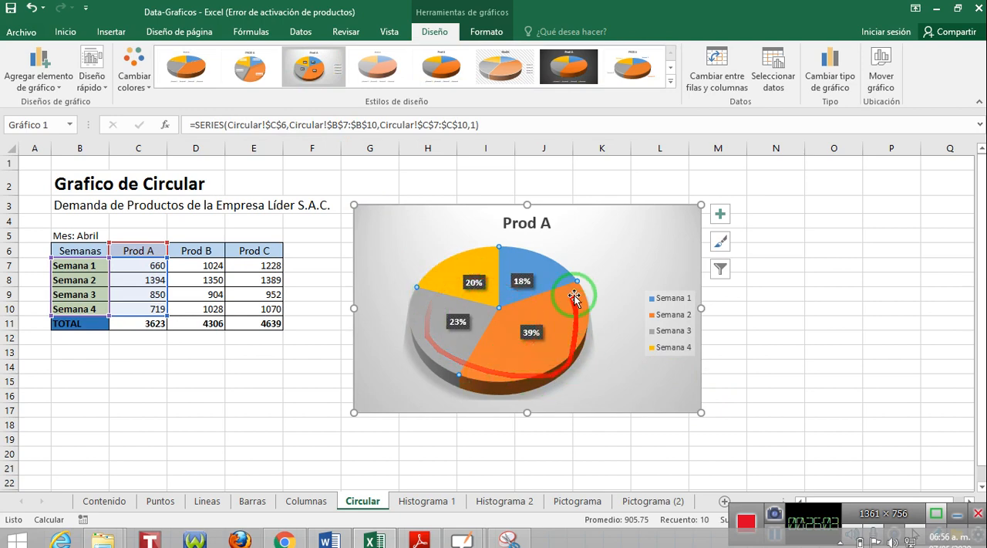
Select only the Semana 2 slice of the Prod A pie and pull it outward from the centre.
mouse_move(559, 339)
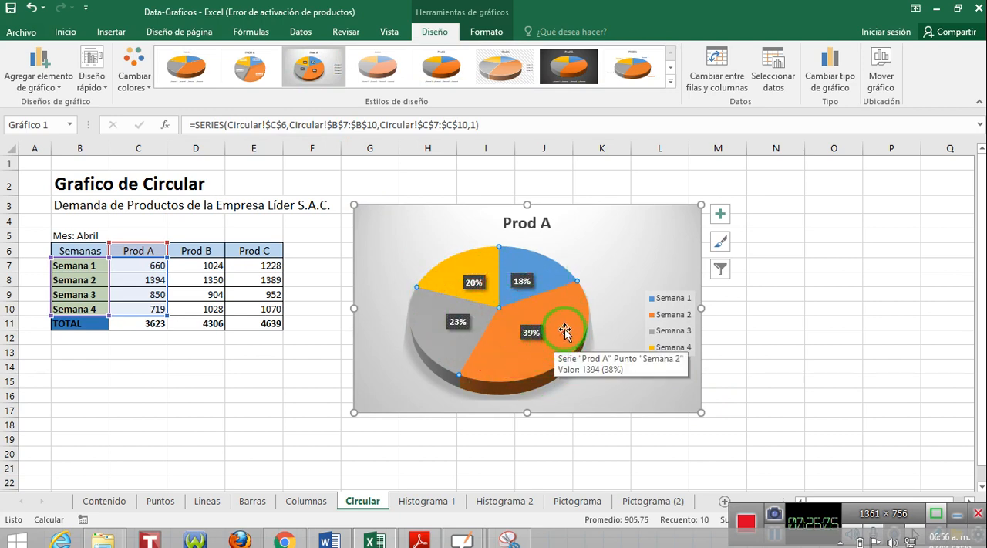
left_click(565, 330)
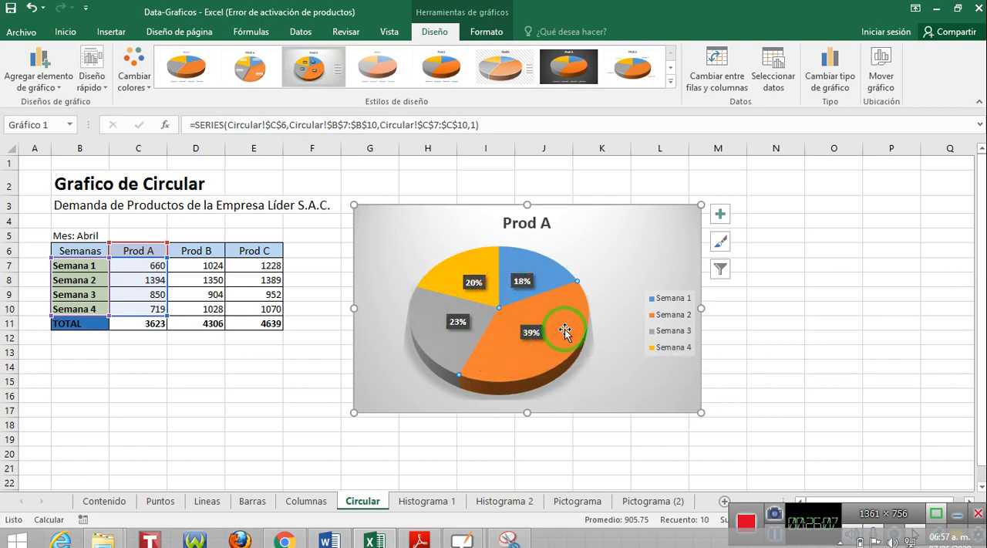
left_click_drag(562, 325, 564, 325)
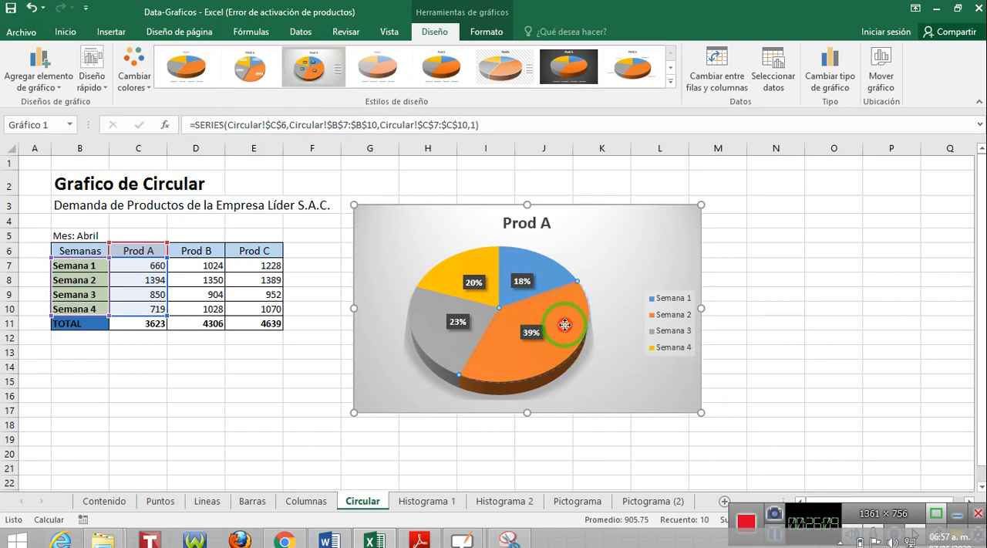